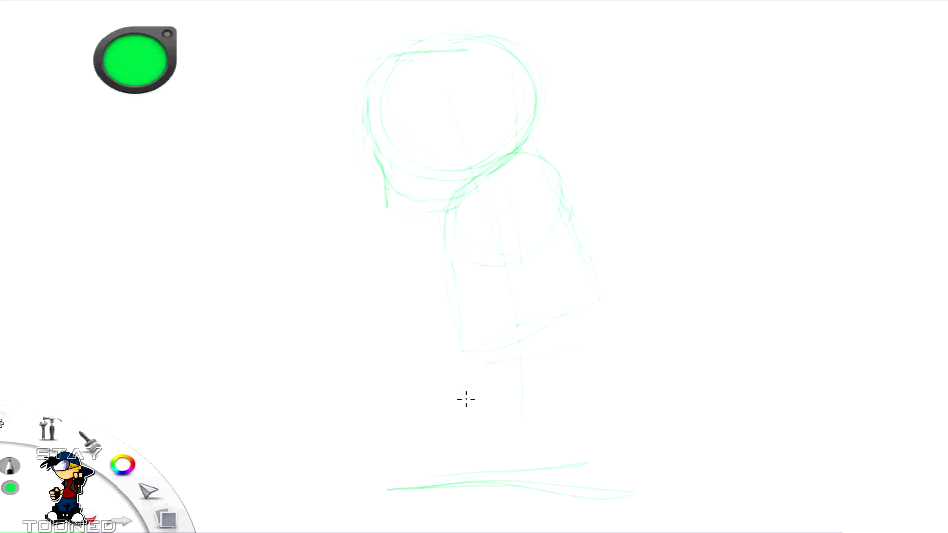
# Step: Rough in both legs and the feet below the torso with light green construction lines
pyautogui.moveTo(452, 330)
pyautogui.mouseDown()
pyautogui.moveTo(477, 431)
pyautogui.moveTo(463, 392)
pyautogui.moveTo(469, 421)
pyautogui.moveTo(471, 399)
pyautogui.moveTo(414, 478)
pyautogui.mouseUp()
pyautogui.moveTo(600, 301); pyautogui.dragTo(586, 399)
pyautogui.moveTo(535, 528); pyautogui.dragTo(620, 495)
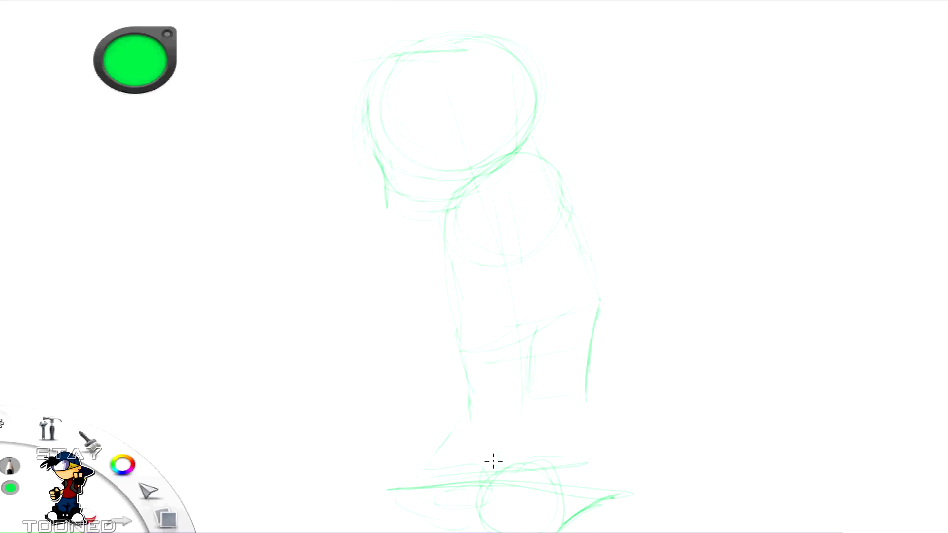
pyautogui.moveTo(417, 461)
pyautogui.mouseDown()
pyautogui.moveTo(453, 421)
pyautogui.moveTo(462, 403)
pyautogui.mouseUp()
# Step: Sketch the hanging arms as tapered shapes with rounded circles for the hands
pyautogui.moveTo(465, 360); pyautogui.dragTo(505, 385)
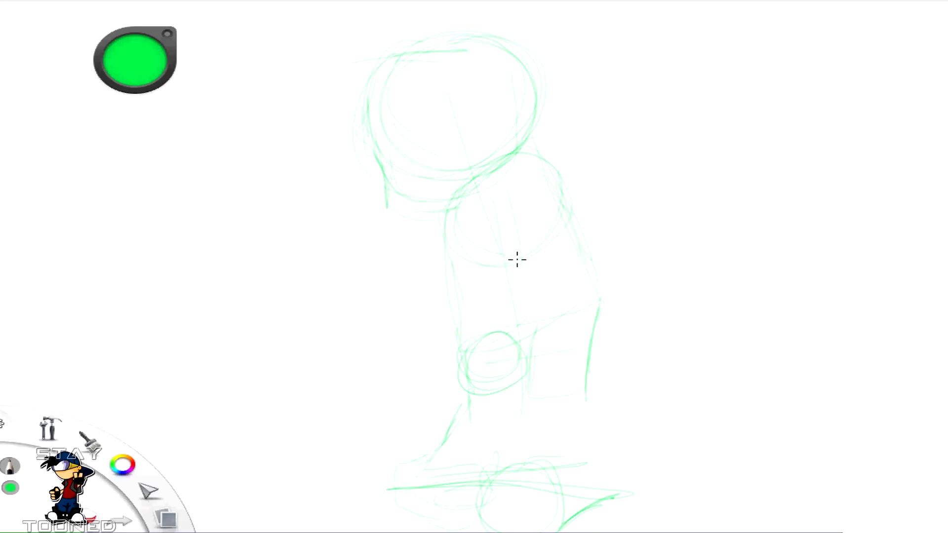
pyautogui.moveTo(546, 203); pyautogui.dragTo(518, 367)
pyautogui.moveTo(509, 237)
pyautogui.mouseDown()
pyautogui.moveTo(484, 306)
pyautogui.moveTo(548, 221)
pyautogui.moveTo(531, 290)
pyautogui.moveTo(430, 361)
pyautogui.moveTo(424, 340)
pyautogui.moveTo(419, 394)
pyautogui.mouseUp()
pyautogui.hotkey('ctrl', 'z')
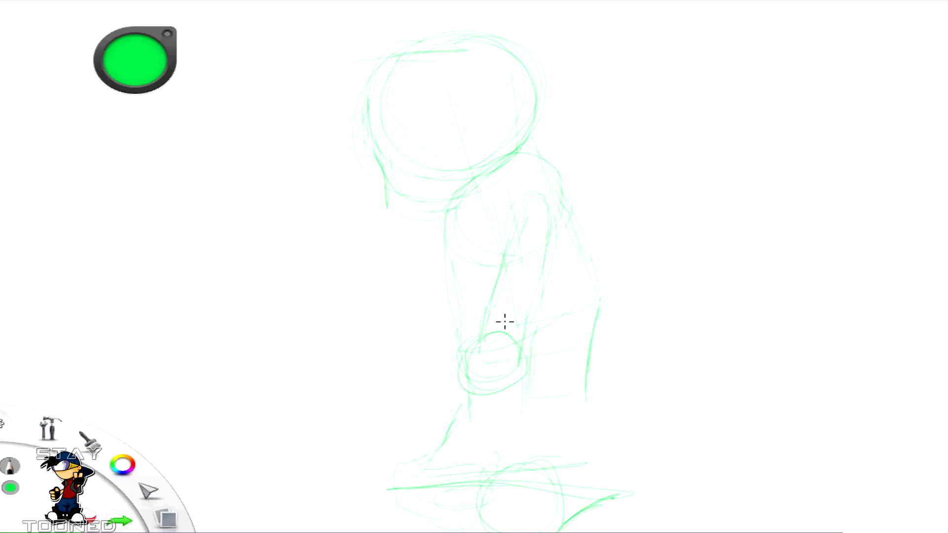
pyautogui.moveTo(422, 381); pyautogui.dragTo(425, 365)
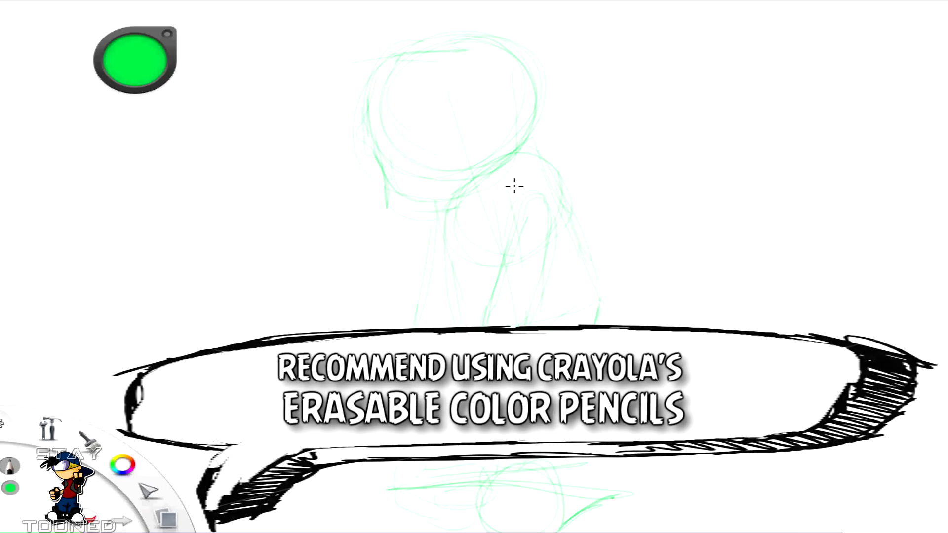
pyautogui.moveTo(523, 155); pyautogui.dragTo(607, 296)
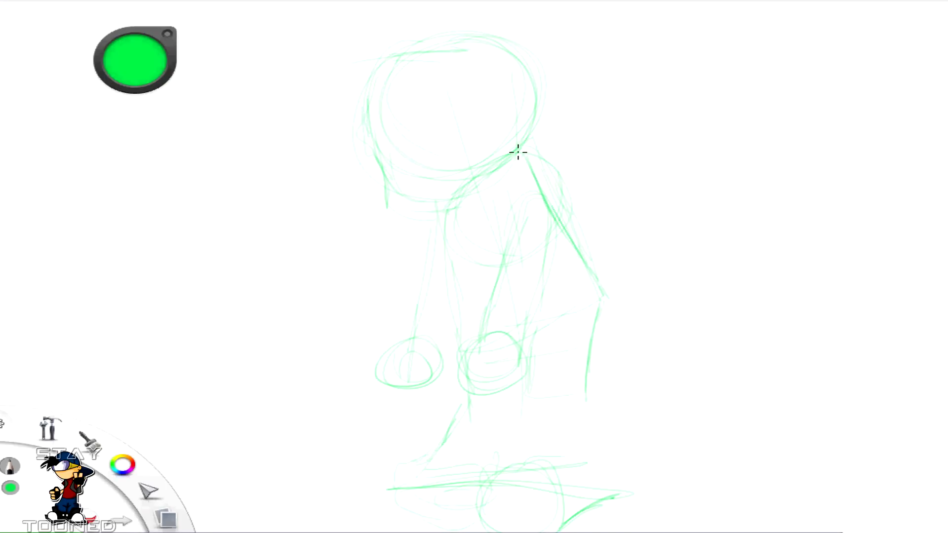
pyautogui.hotkey('ctrl', 'z')
pyautogui.hotkey('ctrl', 'z')
# Step: Sketch the curved contour of the hunched back from the neck down to the hip
pyautogui.moveTo(529, 147); pyautogui.dragTo(589, 277)
pyautogui.moveTo(548, 173); pyautogui.dragTo(596, 290)
# Step: Add facial guidelines across the head for the brow, eye, mouth and chin levels
pyautogui.scroll(4, 431, 87)
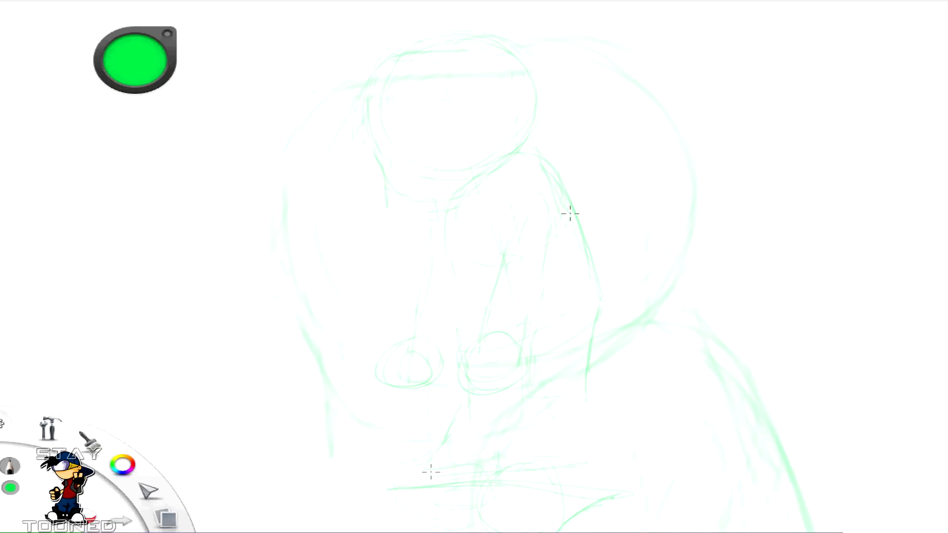
pyautogui.moveTo(271, 295); pyautogui.dragTo(283, 345)
pyautogui.moveTo(779, 264); pyautogui.dragTo(271, 291)
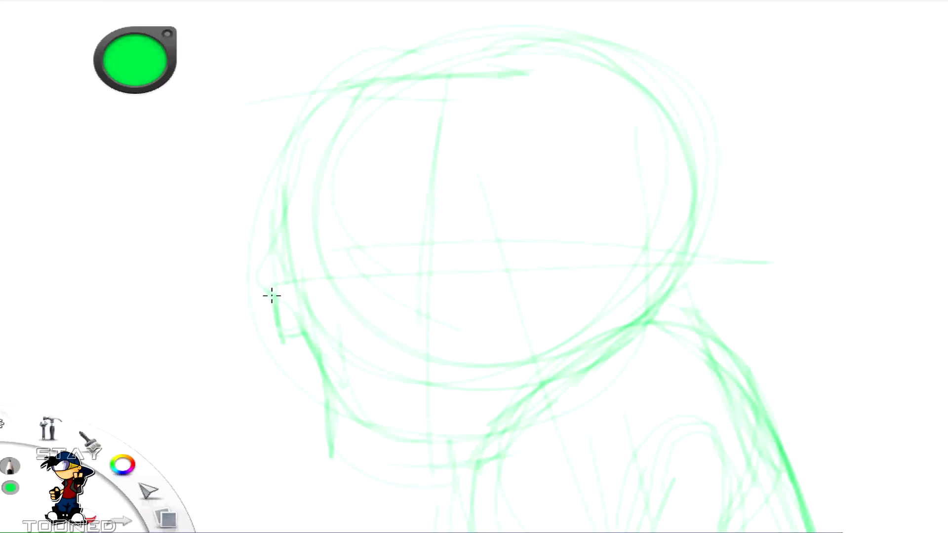
pyautogui.moveTo(721, 146)
pyautogui.mouseDown()
pyautogui.moveTo(259, 210)
pyautogui.moveTo(207, 230)
pyautogui.mouseUp()
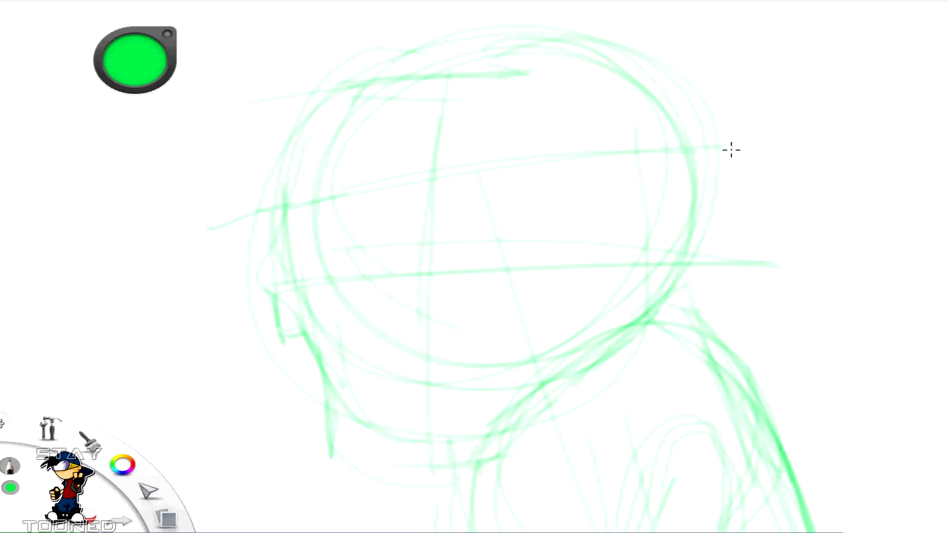
pyautogui.moveTo(288, 336); pyautogui.dragTo(659, 326)
pyautogui.moveTo(310, 425); pyautogui.dragTo(626, 408)
pyautogui.moveTo(591, 406); pyautogui.dragTo(363, 415)
# Step: Sketch the protruding upper lip and two round eyes, the near eye larger than the far one
pyautogui.moveTo(269, 299)
pyautogui.mouseDown()
pyautogui.moveTo(288, 344)
pyautogui.moveTo(290, 292)
pyautogui.mouseUp()
pyautogui.moveTo(281, 225); pyautogui.dragTo(276, 268)
pyautogui.moveTo(334, 207)
pyautogui.mouseDown()
pyautogui.moveTo(364, 226)
pyautogui.moveTo(356, 256)
pyautogui.mouseUp()
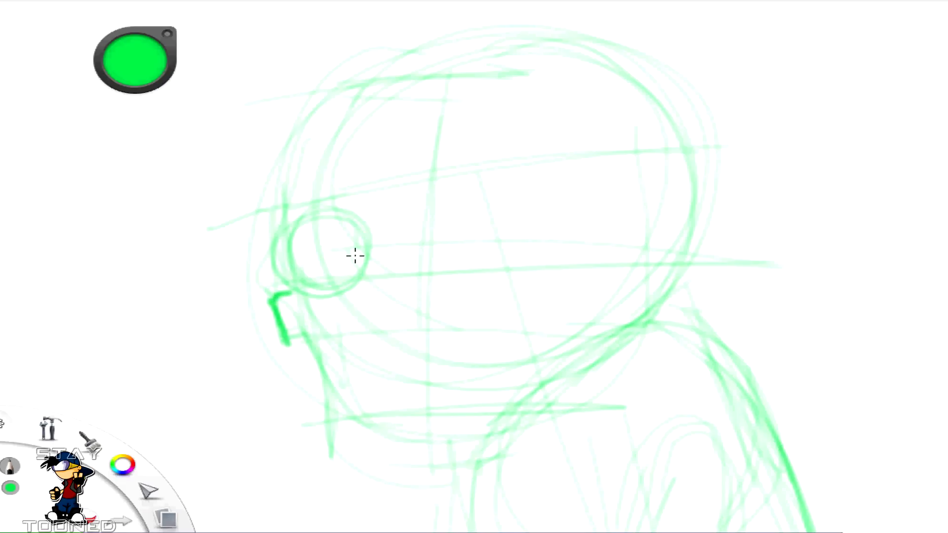
pyautogui.moveTo(555, 164)
pyautogui.mouseDown()
pyautogui.moveTo(469, 212)
pyautogui.moveTo(573, 172)
pyautogui.mouseUp()
# Step: Darken the skull contour from the brow over to the back of the head and define the upper lip's underside
pyautogui.moveTo(282, 236)
pyautogui.mouseDown()
pyautogui.moveTo(259, 211)
pyautogui.moveTo(520, 20)
pyautogui.mouseUp()
pyautogui.moveTo(494, 424)
pyautogui.mouseDown()
pyautogui.moveTo(688, 280)
pyautogui.moveTo(364, 84)
pyautogui.moveTo(504, 23)
pyautogui.mouseUp()
pyautogui.moveTo(292, 340)
pyautogui.mouseDown()
pyautogui.moveTo(330, 348)
pyautogui.moveTo(322, 327)
pyautogui.moveTo(313, 337)
pyautogui.moveTo(331, 347)
pyautogui.moveTo(340, 337)
pyautogui.moveTo(369, 363)
pyautogui.mouseUp()
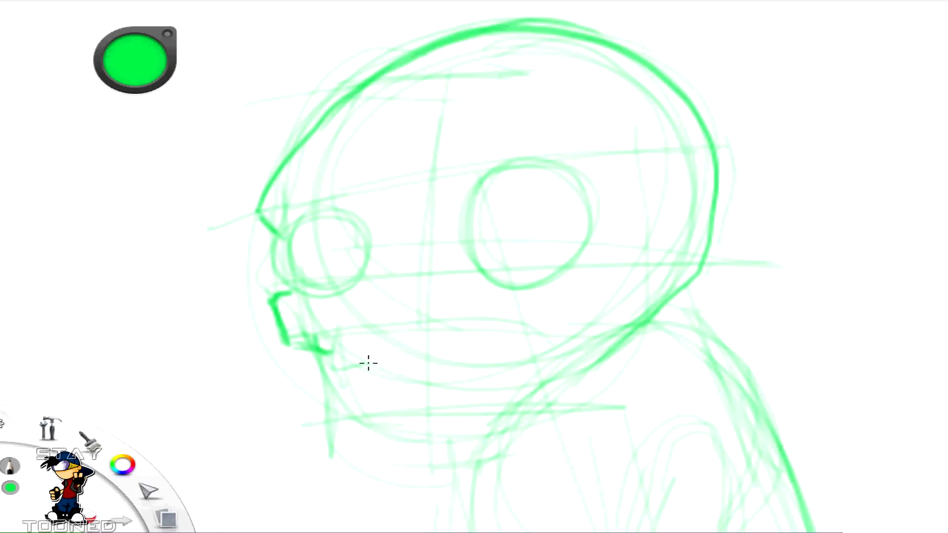
# Step: Draw the open mouth with a front tooth, a jutting lower lip, the chin and the jawline
pyautogui.moveTo(368, 328); pyautogui.dragTo(332, 376)
pyautogui.moveTo(309, 339)
pyautogui.mouseDown()
pyautogui.moveTo(372, 326)
pyautogui.moveTo(533, 327)
pyautogui.mouseUp()
pyautogui.moveTo(326, 404)
pyautogui.mouseDown()
pyautogui.moveTo(297, 425)
pyautogui.moveTo(326, 443)
pyautogui.moveTo(389, 450)
pyautogui.mouseUp()
pyautogui.moveTo(330, 446)
pyautogui.mouseDown()
pyautogui.moveTo(372, 484)
pyautogui.moveTo(409, 487)
pyautogui.moveTo(403, 478)
pyautogui.moveTo(340, 484)
pyautogui.moveTo(458, 474)
pyautogui.moveTo(453, 481)
pyautogui.moveTo(543, 424)
pyautogui.mouseUp()
pyautogui.moveTo(582, 370)
pyautogui.mouseDown()
pyautogui.moveTo(543, 423)
pyautogui.moveTo(454, 474)
pyautogui.mouseUp()
pyautogui.moveTo(434, 437)
pyautogui.mouseDown()
pyautogui.moveTo(508, 399)
pyautogui.moveTo(442, 411)
pyautogui.moveTo(430, 423)
pyautogui.moveTo(497, 409)
pyautogui.moveTo(485, 413)
pyautogui.moveTo(516, 363)
pyautogui.moveTo(469, 314)
pyautogui.mouseUp()
# Step: Add the remaining crooked, gapped teeth to the upper and lower edges of the mouth
pyautogui.moveTo(400, 323)
pyautogui.mouseDown()
pyautogui.moveTo(400, 368)
pyautogui.moveTo(426, 350)
pyautogui.moveTo(395, 332)
pyautogui.mouseUp()
pyautogui.moveTo(468, 316); pyautogui.dragTo(492, 340)
pyautogui.moveTo(336, 424)
pyautogui.mouseDown()
pyautogui.moveTo(332, 401)
pyautogui.moveTo(359, 406)
pyautogui.moveTo(368, 421)
pyautogui.mouseUp()
pyautogui.moveTo(459, 403); pyautogui.dragTo(489, 391)
pyautogui.moveTo(333, 409)
pyautogui.mouseDown()
pyautogui.moveTo(344, 371)
pyautogui.moveTo(352, 402)
pyautogui.mouseUp()
pyautogui.moveTo(441, 408); pyautogui.dragTo(469, 390)
pyautogui.moveTo(371, 344); pyautogui.dragTo(425, 322)
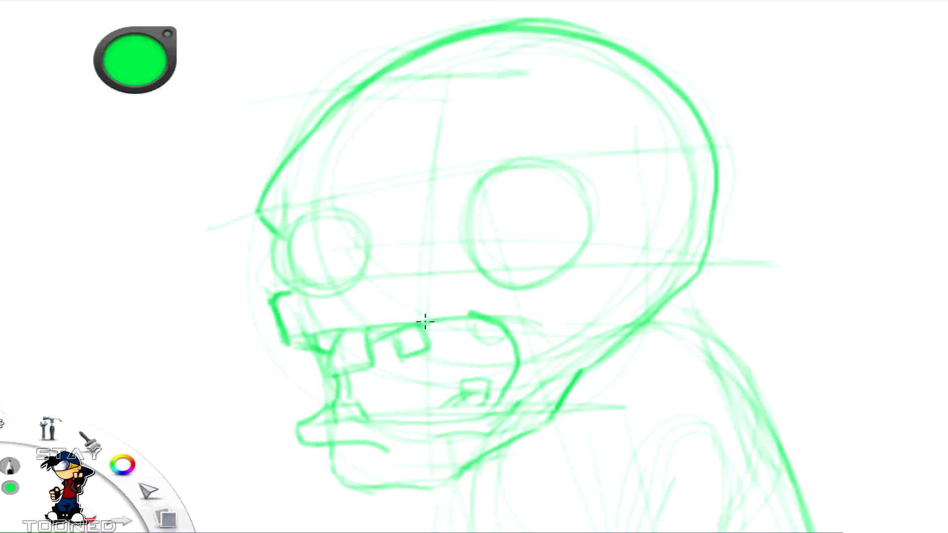
pyautogui.moveTo(292, 344); pyautogui.dragTo(307, 344)
# Step: Darken the rims of both eyes and draw two small nostrils between them
pyautogui.moveTo(302, 288); pyautogui.dragTo(370, 264)
pyautogui.moveTo(397, 284)
pyautogui.mouseDown()
pyautogui.moveTo(391, 297)
pyautogui.moveTo(424, 274)
pyautogui.mouseUp()
pyautogui.moveTo(280, 231)
pyautogui.mouseDown()
pyautogui.moveTo(303, 214)
pyautogui.moveTo(360, 212)
pyautogui.mouseUp()
pyautogui.moveTo(547, 163)
pyautogui.mouseDown()
pyautogui.moveTo(483, 262)
pyautogui.moveTo(590, 180)
pyautogui.mouseUp()
pyautogui.moveTo(493, 276)
pyautogui.mouseDown()
pyautogui.moveTo(514, 269)
pyautogui.moveTo(573, 269)
pyautogui.mouseUp()
pyautogui.moveTo(475, 254); pyautogui.dragTo(592, 203)
pyautogui.moveTo(524, 275); pyautogui.dragTo(535, 290)
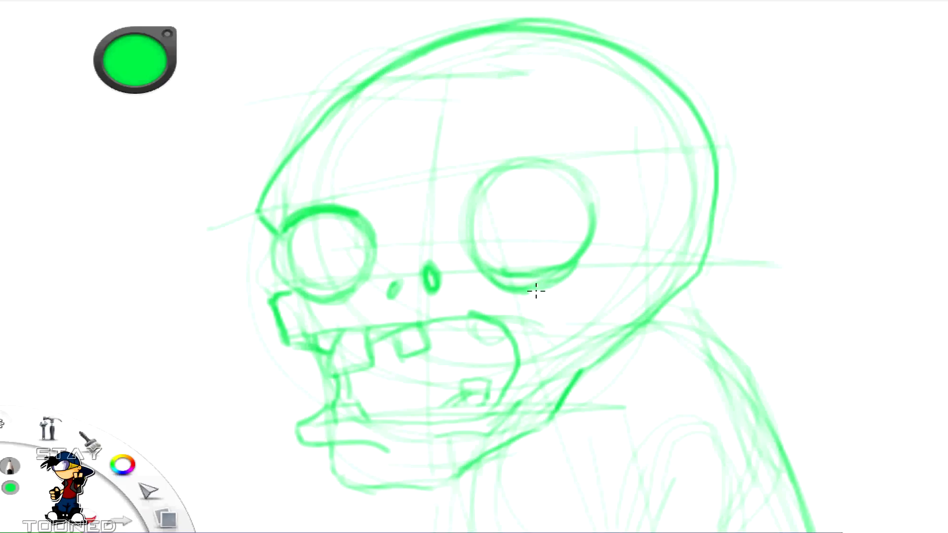
pyautogui.moveTo(599, 208)
pyautogui.mouseDown()
pyautogui.moveTo(568, 269)
pyautogui.moveTo(506, 279)
pyautogui.mouseUp()
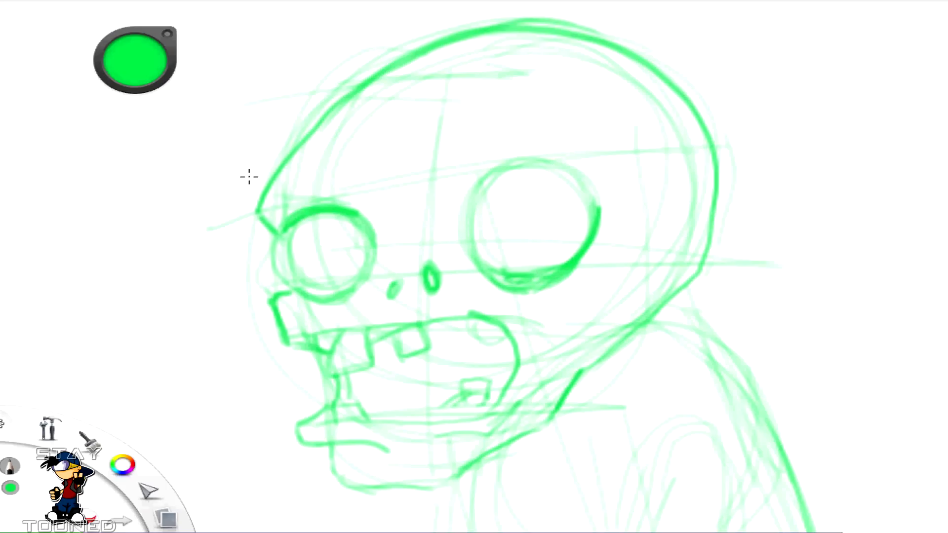
# Step: Reinforce the skull's top, erase construction lines from the forehead and draw wrinkles there
pyautogui.moveTo(262, 200)
pyautogui.mouseDown()
pyautogui.moveTo(309, 117)
pyautogui.moveTo(598, 38)
pyautogui.mouseUp()
pyautogui.press('e')
pyautogui.moveTo(336, 146)
pyautogui.mouseDown()
pyautogui.moveTo(451, 74)
pyautogui.moveTo(514, 61)
pyautogui.mouseUp()
pyautogui.press('b')
pyautogui.moveTo(482, 140); pyautogui.dragTo(374, 150)
pyautogui.moveTo(496, 111); pyautogui.dragTo(413, 134)
pyautogui.hotkey('ctrl', 'z')
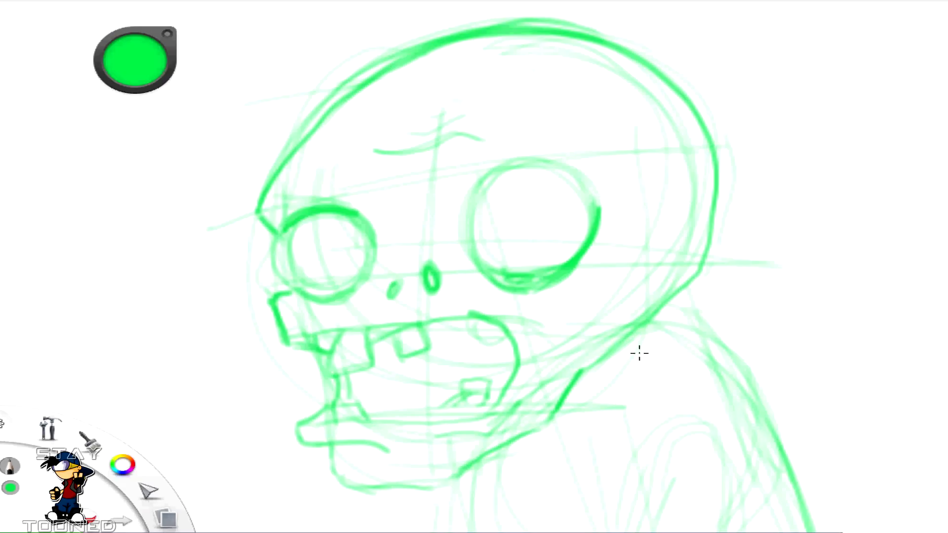
# Step: Draw the jagged ear and strengthen the contour from the back of the skull into the jaw
pyautogui.moveTo(620, 331); pyautogui.dragTo(703, 258)
pyautogui.moveTo(573, 350); pyautogui.dragTo(620, 274)
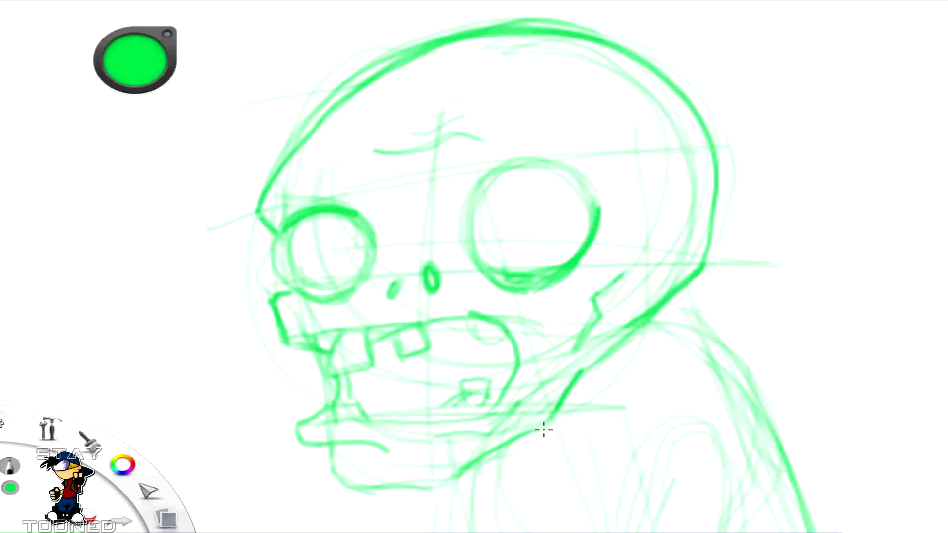
pyautogui.moveTo(571, 402); pyautogui.dragTo(662, 308)
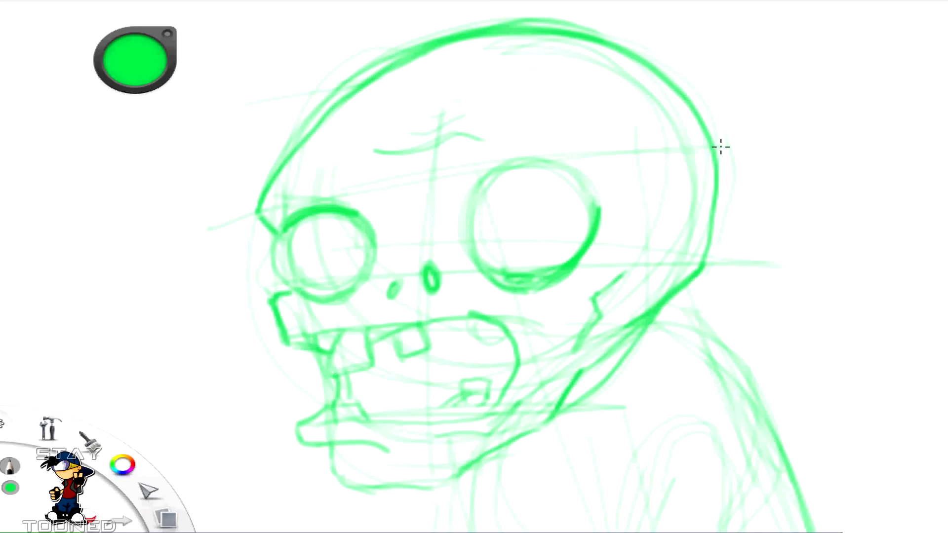
# Step: Add stray hairs around the skull and dot a small pupil in each eye
pyautogui.moveTo(717, 221); pyautogui.dragTo(773, 240)
pyautogui.moveTo(720, 208); pyautogui.dragTo(768, 218)
pyautogui.moveTo(718, 168); pyautogui.dragTo(786, 158)
pyautogui.moveTo(647, 75)
pyautogui.mouseDown()
pyautogui.moveTo(714, 29)
pyautogui.moveTo(702, 55)
pyautogui.mouseUp()
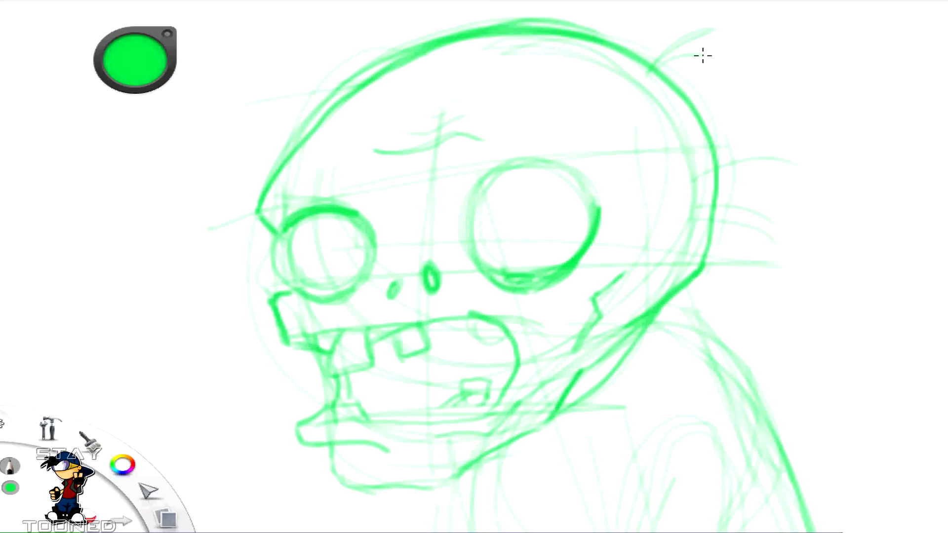
pyautogui.moveTo(481, 36); pyautogui.dragTo(490, 5)
pyautogui.moveTo(408, 69); pyautogui.dragTo(401, 27)
pyautogui.moveTo(411, 49); pyautogui.dragTo(420, 18)
pyautogui.moveTo(340, 94); pyautogui.dragTo(349, 48)
pyautogui.moveTo(324, 114)
pyautogui.mouseDown()
pyautogui.moveTo(359, 54)
pyautogui.moveTo(232, 93)
pyautogui.moveTo(245, 102)
pyautogui.mouseUp()
pyautogui.moveTo(291, 141); pyautogui.dragTo(217, 164)
pyautogui.click(327, 247)
pyautogui.click(537, 216)
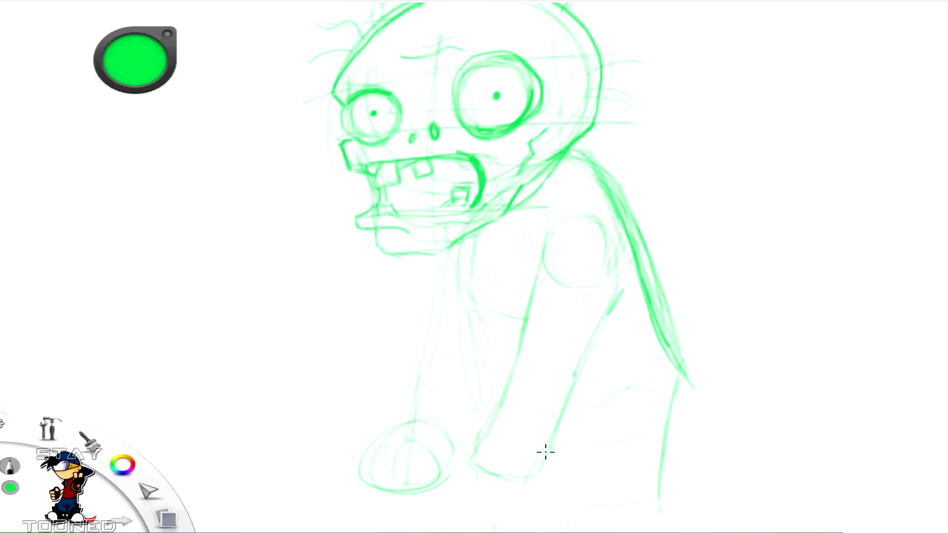
# Step: Rough in the jacket's ragged hem and define its back edge down to the pointed tail
pyautogui.moveTo(554, 458)
pyautogui.mouseDown()
pyautogui.moveTo(565, 487)
pyautogui.moveTo(624, 430)
pyautogui.moveTo(713, 387)
pyautogui.mouseUp()
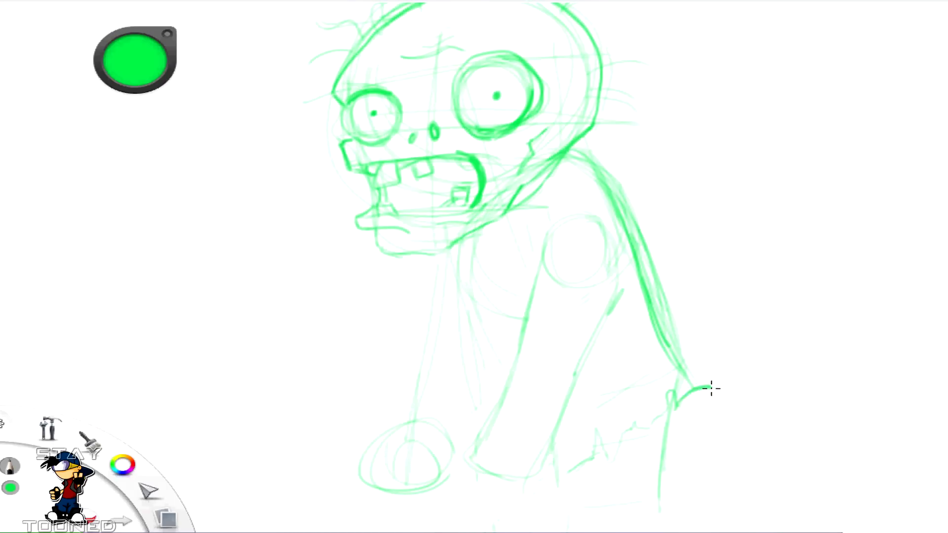
pyautogui.moveTo(595, 187); pyautogui.dragTo(712, 388)
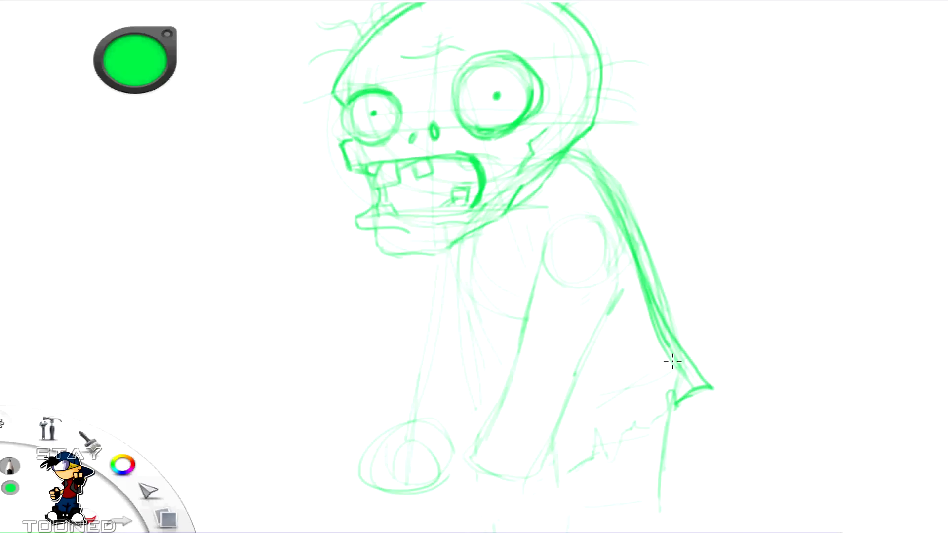
# Step: Draw the near sleeve with a ripped elbow and a wide cuff at the wrist
pyautogui.moveTo(554, 234); pyautogui.dragTo(518, 368)
pyautogui.moveTo(524, 335)
pyautogui.mouseDown()
pyautogui.moveTo(518, 375)
pyautogui.moveTo(531, 345)
pyautogui.moveTo(459, 457)
pyautogui.mouseUp()
pyautogui.moveTo(477, 424)
pyautogui.mouseDown()
pyautogui.moveTo(540, 466)
pyautogui.moveTo(544, 490)
pyautogui.mouseUp()
pyautogui.moveTo(462, 457)
pyautogui.mouseDown()
pyautogui.moveTo(487, 476)
pyautogui.moveTo(543, 488)
pyautogui.mouseUp()
pyautogui.moveTo(565, 396)
pyautogui.mouseDown()
pyautogui.moveTo(579, 393)
pyautogui.moveTo(568, 359)
pyautogui.moveTo(554, 373)
pyautogui.moveTo(571, 397)
pyautogui.moveTo(617, 272)
pyautogui.mouseUp()
pyautogui.moveTo(597, 340); pyautogui.dragTo(625, 295)
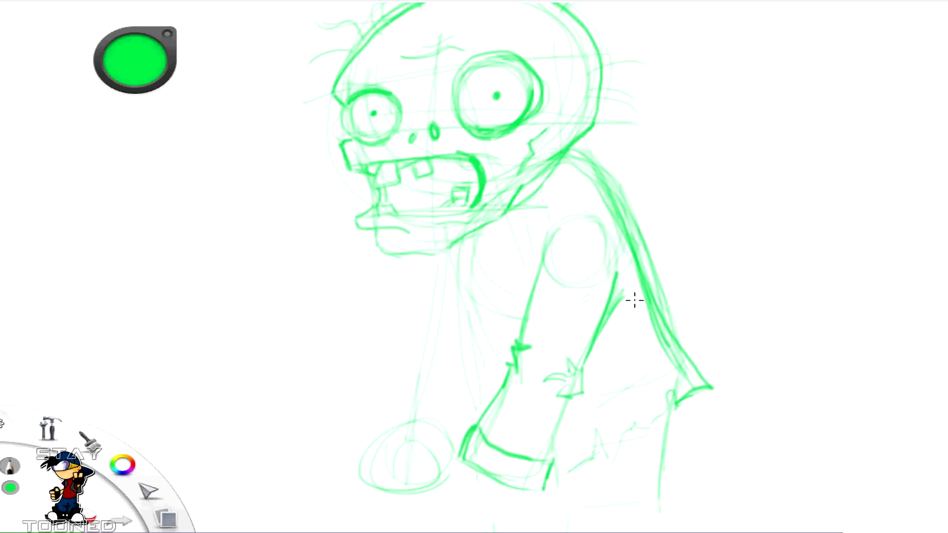
# Step: Darken the jacket's torn hem and draw its pointed lapel and front edge
pyautogui.moveTo(562, 437)
pyautogui.mouseDown()
pyautogui.moveTo(558, 492)
pyautogui.moveTo(617, 434)
pyautogui.moveTo(661, 419)
pyautogui.moveTo(676, 403)
pyautogui.mouseUp()
pyautogui.moveTo(534, 196); pyautogui.dragTo(516, 321)
pyautogui.moveTo(534, 195); pyautogui.dragTo(522, 286)
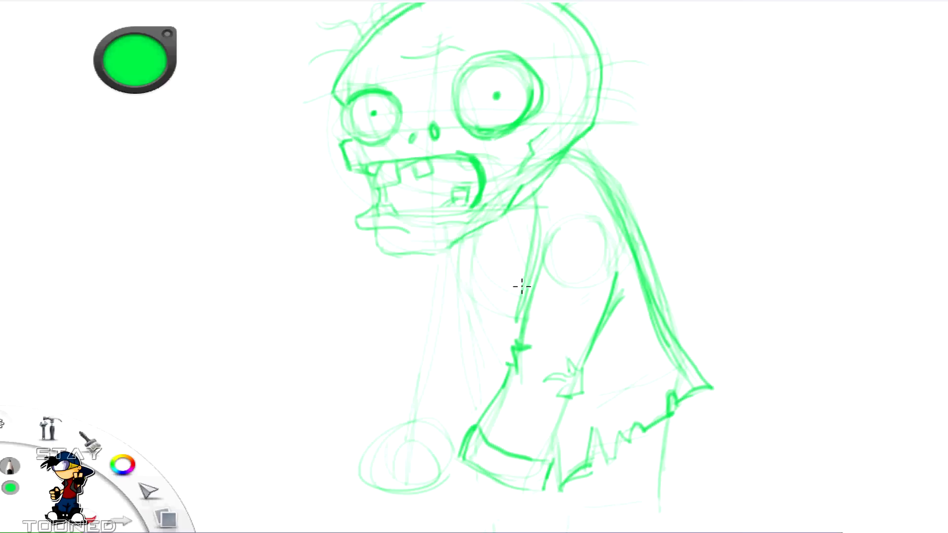
pyautogui.moveTo(544, 198); pyautogui.dragTo(526, 326)
pyautogui.moveTo(494, 385); pyautogui.dragTo(519, 234)
pyautogui.moveTo(539, 179)
pyautogui.mouseDown()
pyautogui.moveTo(483, 332)
pyautogui.moveTo(494, 387)
pyautogui.mouseUp()
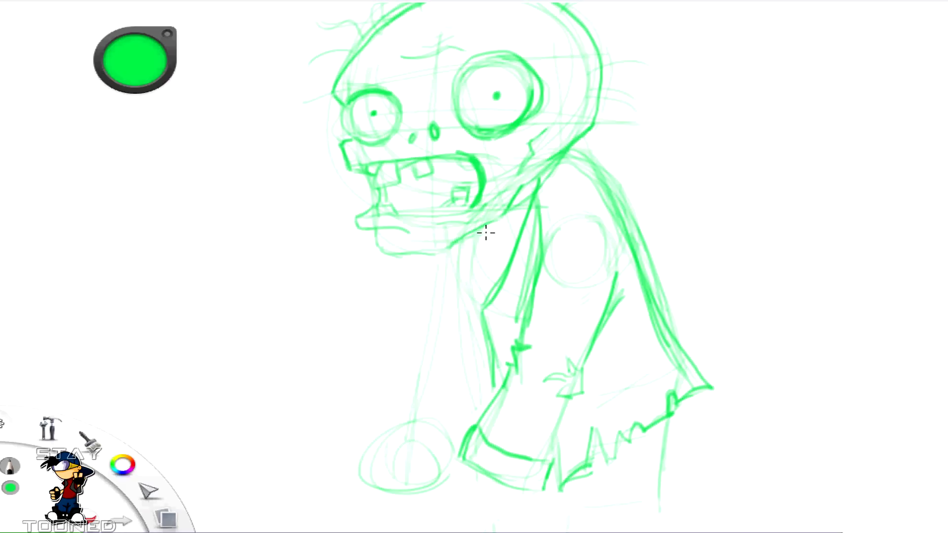
# Step: Draw the shirt collar and a loose tie with its knot hanging below the jaw
pyautogui.moveTo(498, 232)
pyautogui.mouseDown()
pyautogui.moveTo(488, 253)
pyautogui.moveTo(507, 247)
pyautogui.mouseUp()
pyautogui.moveTo(447, 248)
pyautogui.mouseDown()
pyautogui.moveTo(483, 248)
pyautogui.moveTo(478, 257)
pyautogui.moveTo(493, 237)
pyautogui.mouseUp()
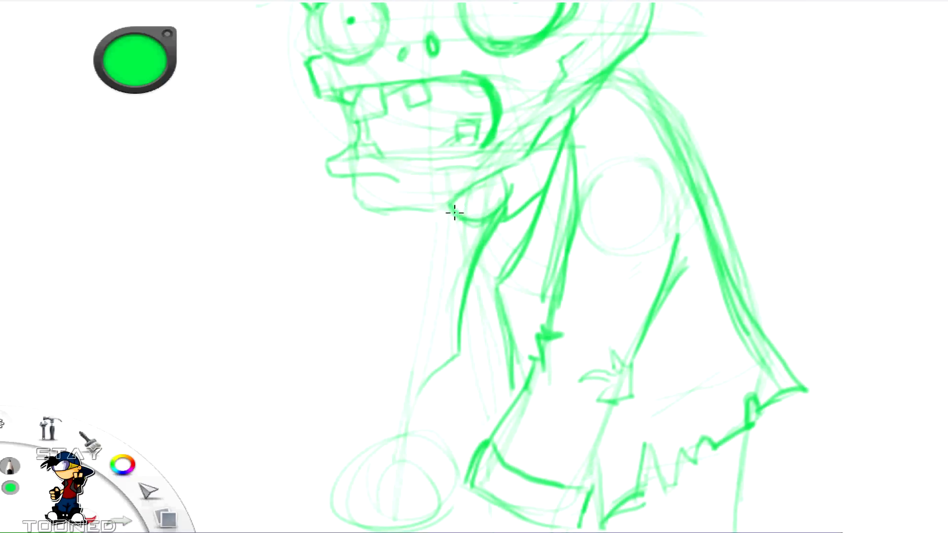
pyautogui.moveTo(460, 217)
pyautogui.mouseDown()
pyautogui.moveTo(360, 365)
pyautogui.moveTo(363, 355)
pyautogui.moveTo(390, 409)
pyautogui.moveTo(450, 358)
pyautogui.mouseUp()
pyautogui.moveTo(450, 357); pyautogui.dragTo(401, 399)
pyautogui.moveTo(462, 220)
pyautogui.mouseDown()
pyautogui.moveTo(357, 358)
pyautogui.moveTo(388, 411)
pyautogui.mouseUp()
pyautogui.moveTo(505, 165)
pyautogui.mouseDown()
pyautogui.moveTo(381, 206)
pyautogui.moveTo(441, 251)
pyautogui.mouseUp()
# Step: Sketch the clothing lines under the chin and start the far sleeve's cuff above the hand
pyautogui.moveTo(419, 206)
pyautogui.mouseDown()
pyautogui.moveTo(414, 258)
pyautogui.moveTo(417, 245)
pyautogui.mouseUp()
pyautogui.moveTo(388, 215); pyautogui.dragTo(377, 310)
pyautogui.press('space')
pyautogui.moveTo(493, 378); pyautogui.dragTo(516, 270)
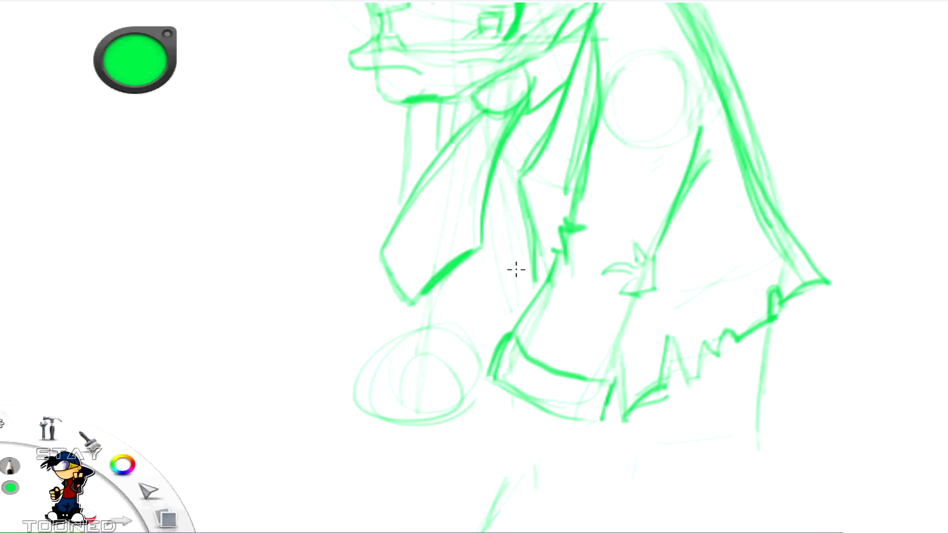
pyautogui.moveTo(360, 316); pyautogui.dragTo(357, 363)
pyautogui.moveTo(361, 310); pyautogui.dragTo(401, 294)
# Step: Draw the far sleeve's inner edge and the curved jacket opening beside the tie
pyautogui.moveTo(477, 259)
pyautogui.mouseDown()
pyautogui.moveTo(493, 353)
pyautogui.moveTo(484, 342)
pyautogui.mouseUp()
pyautogui.moveTo(482, 252); pyautogui.dragTo(482, 340)
pyautogui.moveTo(492, 198)
pyautogui.mouseDown()
pyautogui.moveTo(524, 315)
pyautogui.moveTo(479, 340)
pyautogui.mouseUp()
# Step: Darken the far sleeve's outer edge and complete the outline of its cuff
pyautogui.moveTo(383, 252); pyautogui.dragTo(372, 301)
pyautogui.moveTo(397, 229); pyautogui.dragTo(403, 106)
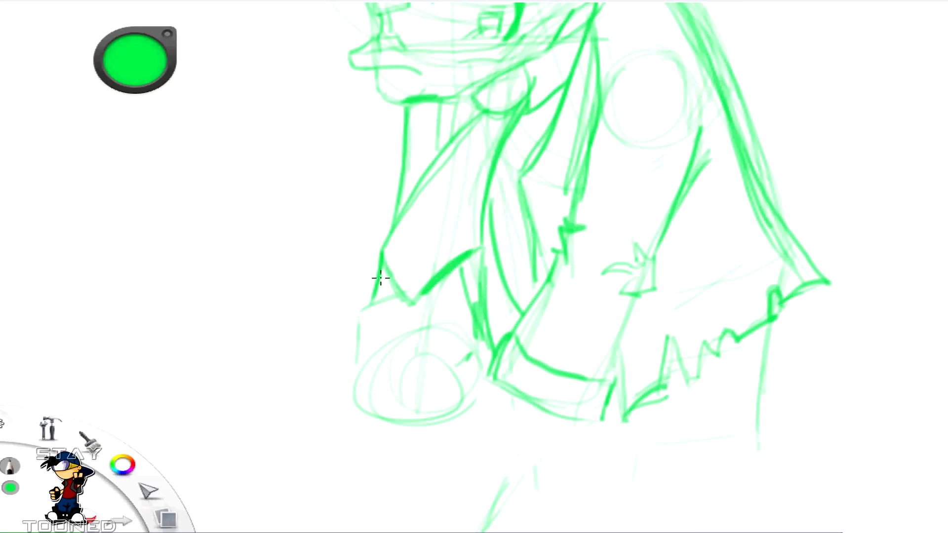
pyautogui.moveTo(399, 295); pyautogui.dragTo(359, 309)
pyautogui.moveTo(358, 315)
pyautogui.mouseDown()
pyautogui.moveTo(354, 366)
pyautogui.moveTo(486, 357)
pyautogui.mouseUp()
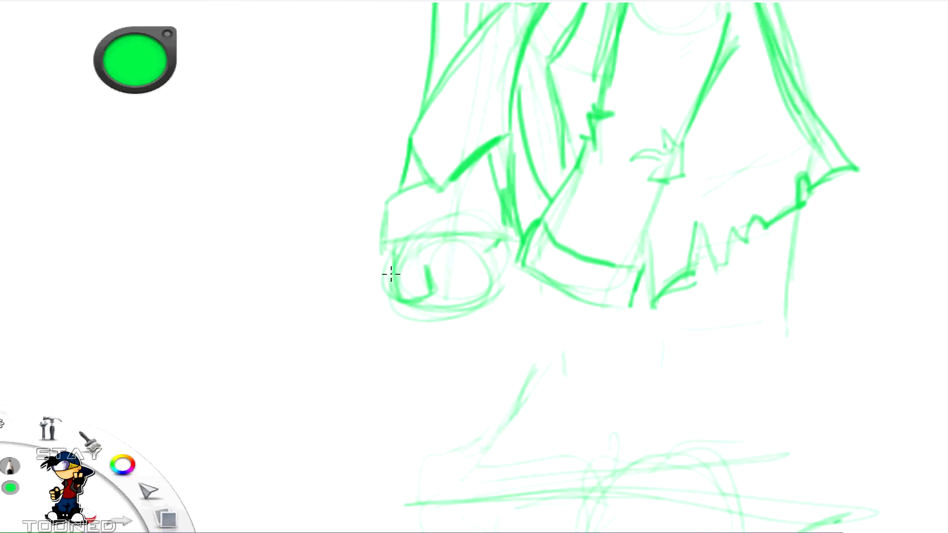
# Step: Draw the side of the far hand and its first finger below the cuff
pyautogui.moveTo(392, 274); pyautogui.dragTo(384, 291)
pyautogui.moveTo(388, 335); pyautogui.dragTo(414, 322)
pyautogui.moveTo(408, 301); pyautogui.dragTo(411, 328)
pyautogui.hotkey('ctrl', 'z')
pyautogui.moveTo(393, 273)
pyautogui.mouseDown()
pyautogui.moveTo(359, 309)
pyautogui.moveTo(410, 330)
pyautogui.moveTo(405, 316)
pyautogui.mouseUp()
pyautogui.moveTo(399, 350)
pyautogui.mouseDown()
pyautogui.moveTo(430, 353)
pyautogui.moveTo(395, 334)
pyautogui.mouseUp()
# Step: Outline the far hand's remaining curled fingers, its outer edge and the thumb with its nail
pyautogui.moveTo(447, 299)
pyautogui.mouseDown()
pyautogui.moveTo(436, 316)
pyautogui.moveTo(461, 320)
pyautogui.mouseUp()
pyautogui.moveTo(446, 352)
pyautogui.mouseDown()
pyautogui.moveTo(472, 337)
pyautogui.moveTo(468, 316)
pyautogui.mouseUp()
pyautogui.moveTo(492, 282); pyautogui.dragTo(483, 303)
pyautogui.moveTo(484, 308)
pyautogui.mouseDown()
pyautogui.moveTo(492, 322)
pyautogui.moveTo(476, 337)
pyautogui.mouseUp()
pyautogui.moveTo(490, 291)
pyautogui.mouseDown()
pyautogui.moveTo(504, 265)
pyautogui.moveTo(493, 271)
pyautogui.mouseUp()
pyautogui.moveTo(477, 256)
pyautogui.mouseDown()
pyautogui.moveTo(493, 249)
pyautogui.moveTo(487, 261)
pyautogui.mouseUp()
pyautogui.moveTo(413, 238); pyautogui.dragTo(396, 299)
pyautogui.moveTo(426, 267)
pyautogui.mouseDown()
pyautogui.moveTo(398, 299)
pyautogui.moveTo(402, 275)
pyautogui.mouseUp()
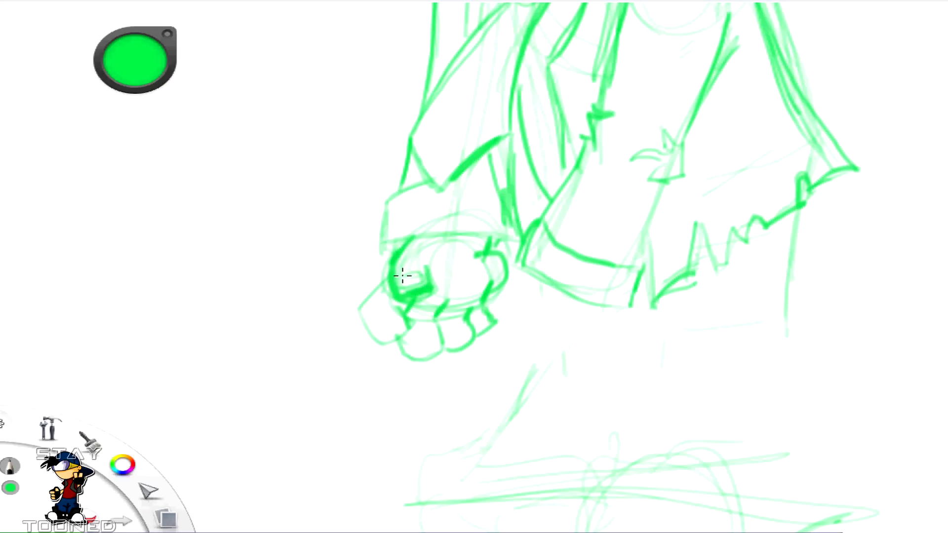
# Step: Draw the near hand below its cuff with a thumb, hanging fingers and fingernails
pyautogui.moveTo(625, 308)
pyautogui.mouseDown()
pyautogui.moveTo(523, 297)
pyautogui.moveTo(486, 365)
pyautogui.mouseUp()
pyautogui.moveTo(496, 325)
pyautogui.mouseDown()
pyautogui.moveTo(504, 393)
pyautogui.moveTo(474, 374)
pyautogui.mouseUp()
pyautogui.moveTo(537, 341)
pyautogui.mouseDown()
pyautogui.moveTo(523, 351)
pyautogui.moveTo(540, 387)
pyautogui.moveTo(568, 399)
pyautogui.mouseUp()
pyautogui.moveTo(568, 345)
pyautogui.mouseDown()
pyautogui.moveTo(584, 398)
pyautogui.moveTo(593, 388)
pyautogui.mouseUp()
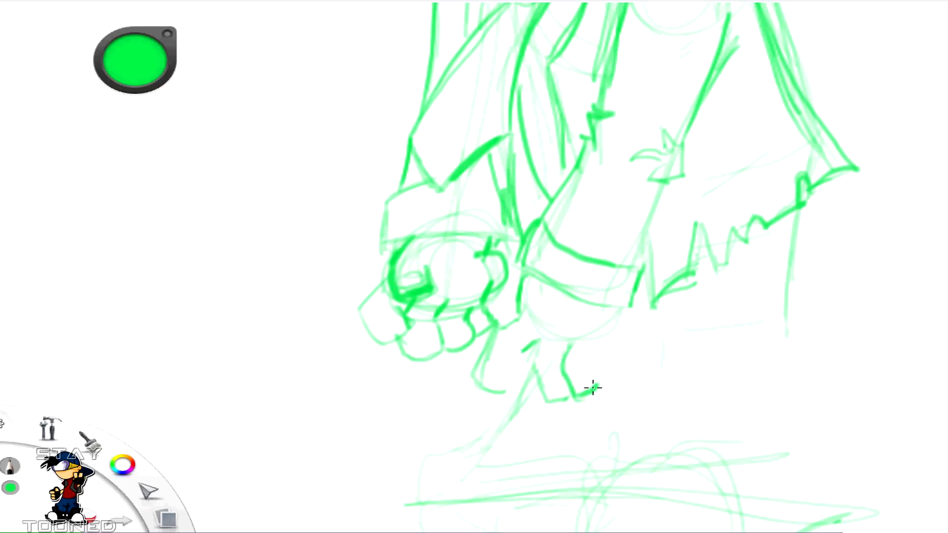
pyautogui.moveTo(588, 345)
pyautogui.mouseDown()
pyautogui.moveTo(605, 383)
pyautogui.moveTo(622, 303)
pyautogui.mouseUp()
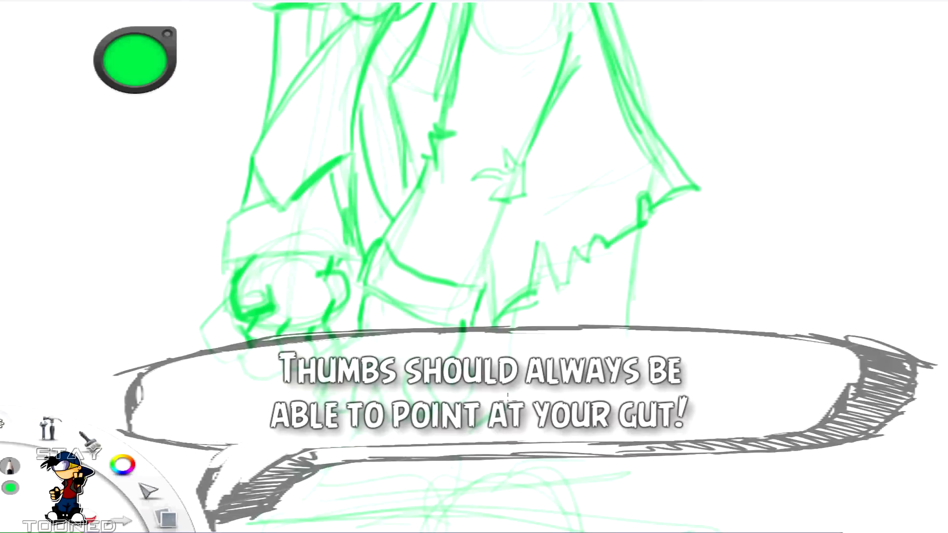
pyautogui.moveTo(373, 371); pyautogui.dragTo(410, 416)
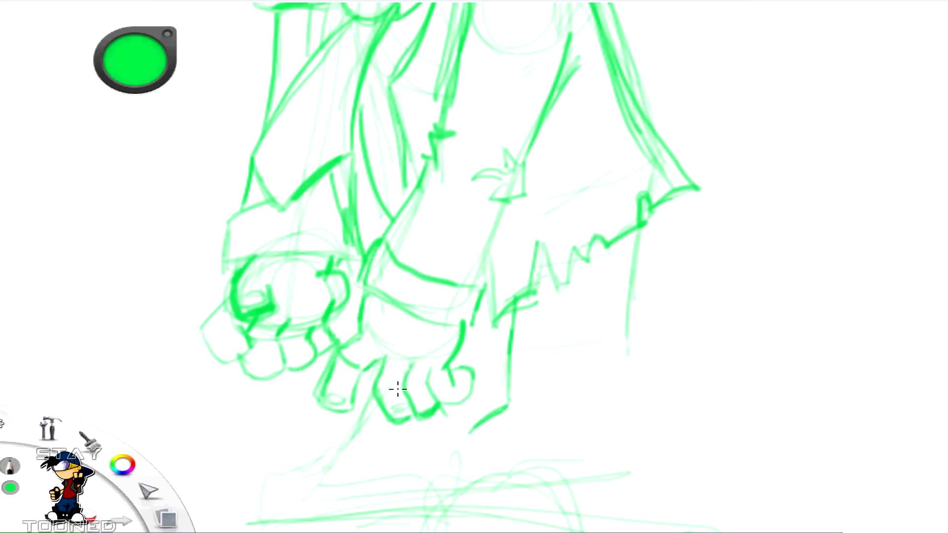
# Step: Draw the front trouser leg down to a torn hem above the foot
pyautogui.moveTo(322, 466); pyautogui.dragTo(381, 411)
pyautogui.moveTo(495, 420)
pyautogui.mouseDown()
pyautogui.moveTo(436, 487)
pyautogui.moveTo(440, 382)
pyautogui.mouseUp()
pyautogui.moveTo(323, 350); pyautogui.dragTo(275, 399)
pyautogui.moveTo(374, 406)
pyautogui.mouseDown()
pyautogui.moveTo(335, 455)
pyautogui.moveTo(375, 389)
pyautogui.mouseUp()
# Step: Outline the rear trouser leg and its cut-off hem at the knee
pyautogui.moveTo(673, 104); pyautogui.dragTo(656, 236)
pyautogui.moveTo(548, 160); pyautogui.dragTo(541, 240)
pyautogui.moveTo(568, 221); pyautogui.dragTo(623, 217)
pyautogui.moveTo(628, 210); pyautogui.dragTo(659, 228)
pyautogui.moveTo(658, 234); pyautogui.dragTo(676, 87)
# Step: Draw the thin lower leg with a knobby knee below the rear trouser hem, erasing and redrawing its back edge
pyautogui.moveTo(581, 223)
pyautogui.mouseDown()
pyautogui.moveTo(576, 243)
pyautogui.moveTo(626, 220)
pyautogui.moveTo(606, 262)
pyautogui.mouseUp()
pyautogui.moveTo(577, 256)
pyautogui.mouseDown()
pyautogui.moveTo(558, 258)
pyautogui.moveTo(567, 290)
pyautogui.mouseUp()
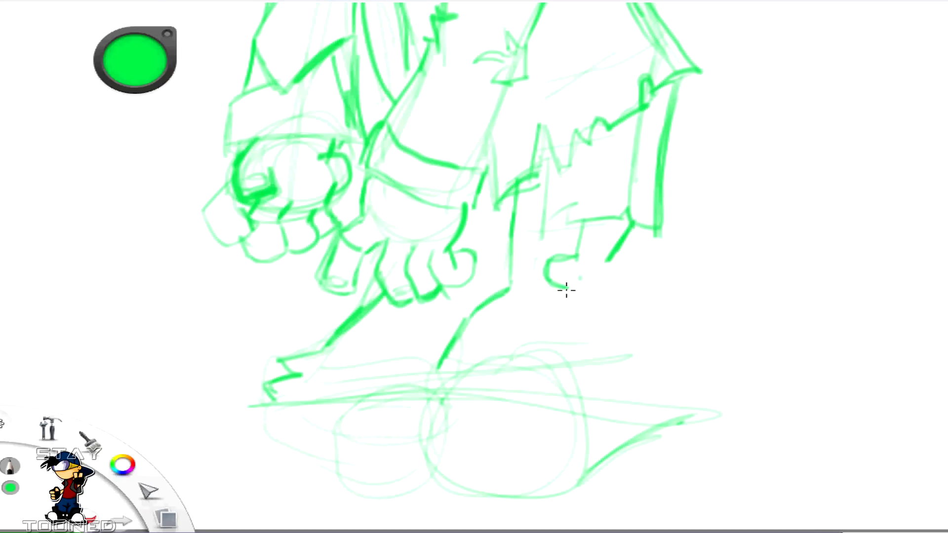
pyautogui.hotkey('ctrl', 'z')
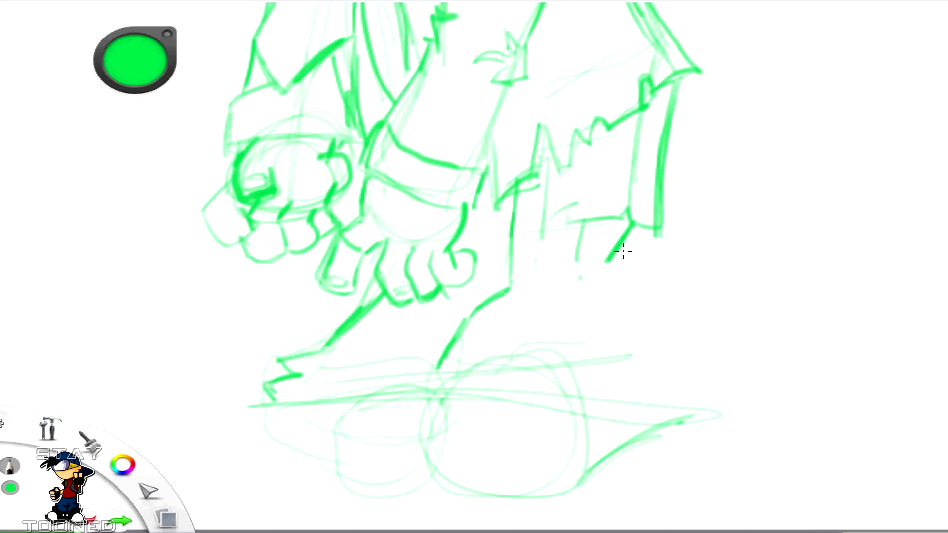
pyautogui.moveTo(579, 265)
pyautogui.mouseDown()
pyautogui.moveTo(582, 361)
pyautogui.moveTo(615, 326)
pyautogui.mouseUp()
pyautogui.press('e')
pyautogui.moveTo(630, 228); pyautogui.dragTo(608, 261)
pyautogui.press('p')
pyautogui.moveTo(617, 220); pyautogui.dragTo(597, 264)
pyautogui.moveTo(598, 268); pyautogui.dragTo(624, 302)
pyautogui.moveTo(619, 301); pyautogui.dragTo(608, 371)
# Step: Erase the rear foot's construction lines and outline the ragged front and underside of the foot
pyautogui.press('e')
pyautogui.moveTo(444, 361)
pyautogui.mouseDown()
pyautogui.moveTo(490, 380)
pyautogui.moveTo(576, 496)
pyautogui.moveTo(701, 415)
pyautogui.mouseUp()
pyautogui.moveTo(575, 355); pyautogui.dragTo(516, 371)
pyautogui.moveTo(519, 375)
pyautogui.mouseDown()
pyautogui.moveTo(531, 394)
pyautogui.moveTo(516, 415)
pyautogui.moveTo(610, 482)
pyautogui.mouseUp()
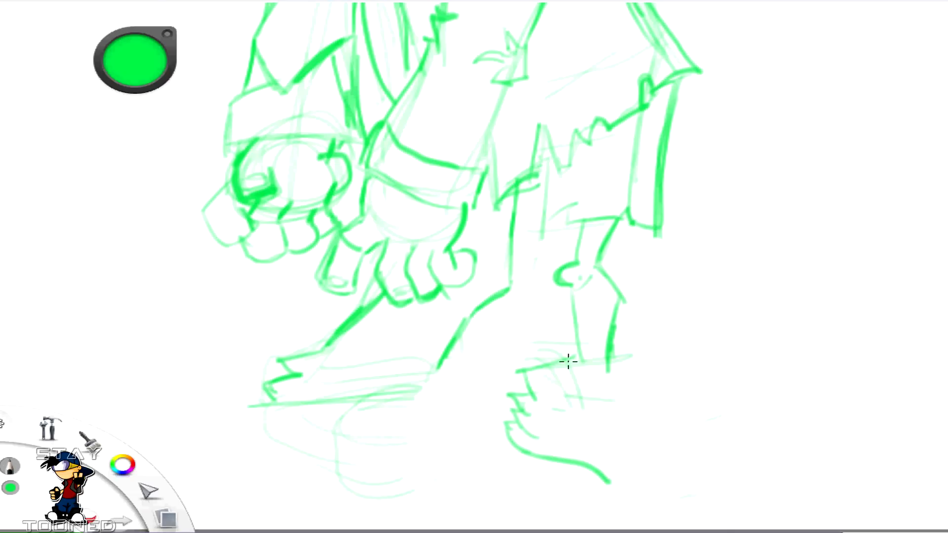
# Step: Add the tattered flap around the rear ankle and outline the heel of the foot
pyautogui.moveTo(538, 375); pyautogui.dragTo(684, 388)
pyautogui.moveTo(609, 355)
pyautogui.mouseDown()
pyautogui.moveTo(636, 362)
pyautogui.moveTo(698, 373)
pyautogui.mouseUp()
pyautogui.moveTo(632, 370); pyautogui.dragTo(563, 367)
pyautogui.moveTo(648, 395)
pyautogui.mouseDown()
pyautogui.moveTo(638, 418)
pyautogui.moveTo(682, 453)
pyautogui.moveTo(651, 480)
pyautogui.mouseUp()
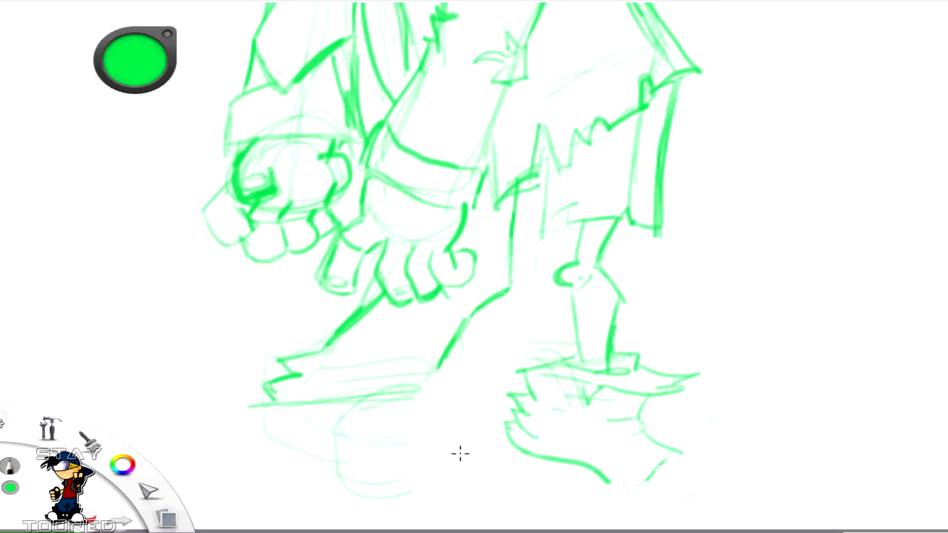
# Step: Sketch the rear leg's shoe with a rounded toe cap, a tongue flap in front of the ankle, and a sole with a heel
pyautogui.moveTo(472, 472); pyautogui.dragTo(371, 449)
pyautogui.moveTo(463, 441)
pyautogui.mouseDown()
pyautogui.moveTo(517, 465)
pyautogui.moveTo(508, 481)
pyautogui.mouseUp()
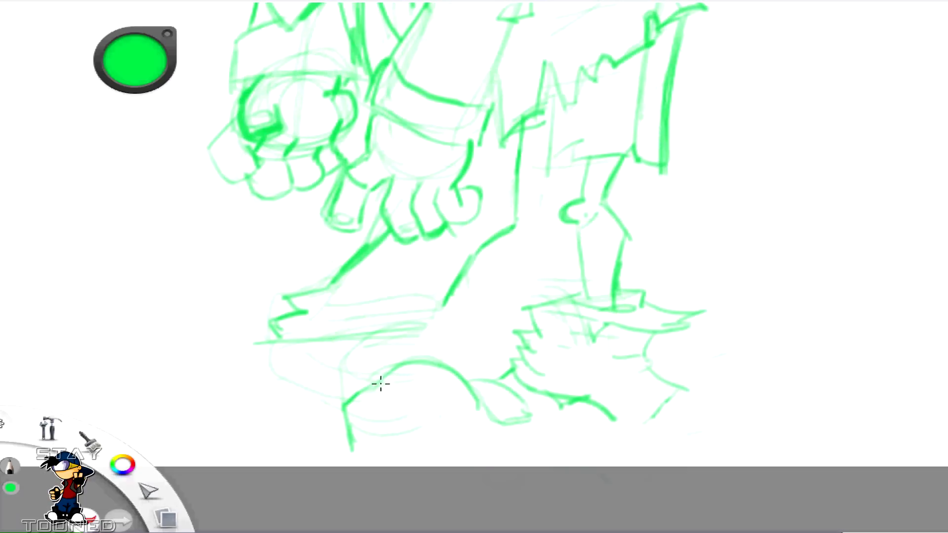
pyautogui.moveTo(381, 383); pyautogui.dragTo(431, 429)
pyautogui.moveTo(470, 454); pyautogui.dragTo(536, 449)
pyautogui.moveTo(380, 455); pyautogui.dragTo(530, 453)
pyautogui.moveTo(346, 411); pyautogui.dragTo(401, 456)
pyautogui.moveTo(364, 418); pyautogui.dragTo(422, 465)
pyautogui.moveTo(536, 453)
pyautogui.mouseDown()
pyautogui.moveTo(557, 444)
pyautogui.moveTo(629, 449)
pyautogui.moveTo(631, 423)
pyautogui.mouseUp()
# Step: Sketch the front leg's shoe beneath the ragged trouser hem, with a curved upper, rounded toe and layered sole
pyautogui.moveTo(318, 368)
pyautogui.mouseDown()
pyautogui.moveTo(417, 338)
pyautogui.moveTo(437, 361)
pyautogui.mouseUp()
pyautogui.moveTo(281, 341)
pyautogui.mouseDown()
pyautogui.moveTo(252, 369)
pyautogui.moveTo(292, 398)
pyautogui.moveTo(349, 418)
pyautogui.mouseUp()
pyautogui.moveTo(309, 395)
pyautogui.mouseDown()
pyautogui.moveTo(347, 373)
pyautogui.moveTo(404, 367)
pyautogui.mouseUp()
pyautogui.moveTo(313, 395)
pyautogui.mouseDown()
pyautogui.moveTo(280, 377)
pyautogui.moveTo(291, 356)
pyautogui.moveTo(277, 345)
pyautogui.moveTo(290, 408)
pyautogui.moveTo(345, 389)
pyautogui.mouseUp()
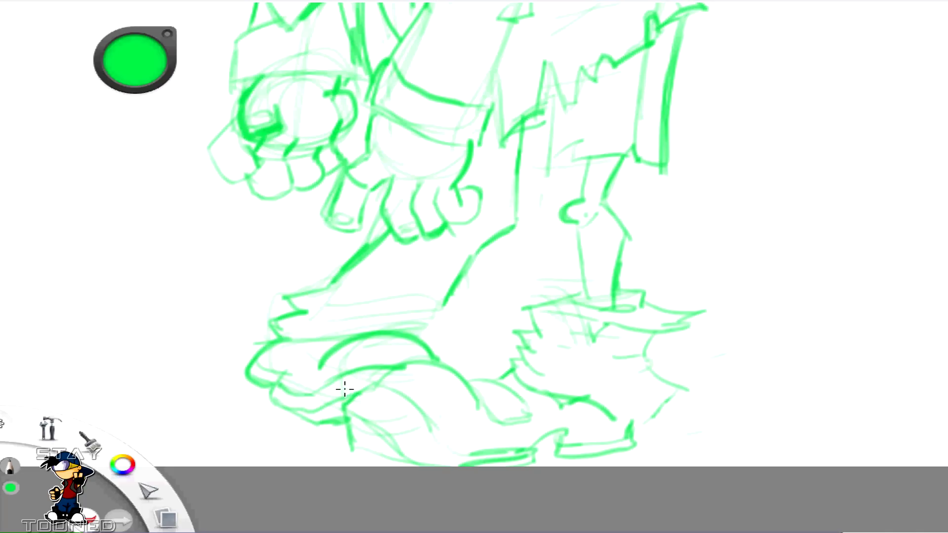
pyautogui.moveTo(441, 324); pyautogui.dragTo(414, 308)
pyautogui.hotkey('ctrl', '0')
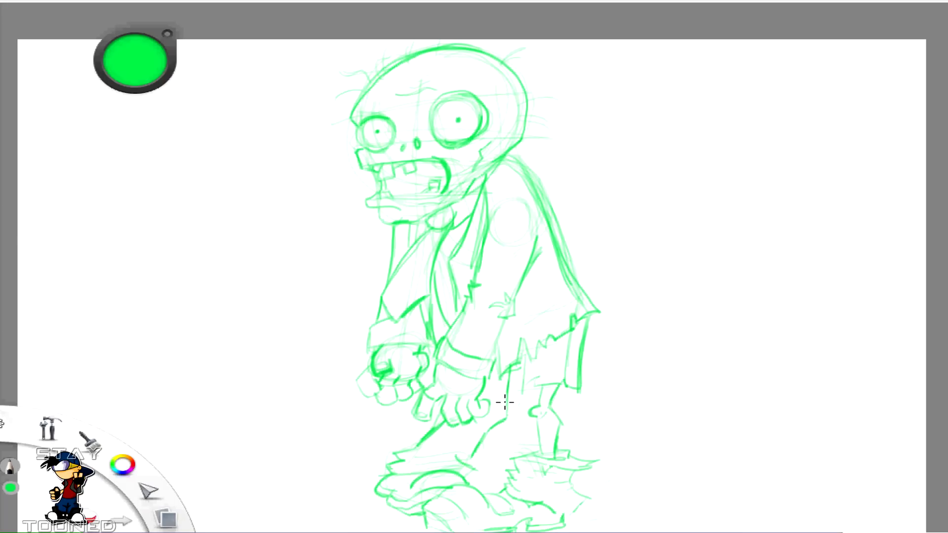
# Step: Ink both eyeballs in black over the green sketch, adding the socket ring and brow notch around the smaller eye
pyautogui.moveTo(553, 154)
pyautogui.mouseDown()
pyautogui.moveTo(457, 197)
pyautogui.moveTo(557, 158)
pyautogui.moveTo(548, 132)
pyautogui.mouseUp()
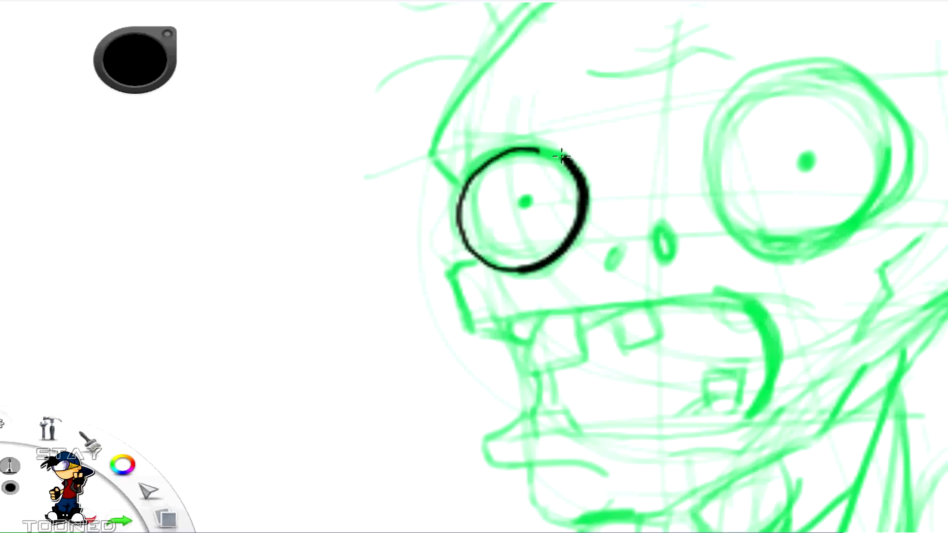
pyautogui.moveTo(831, 91)
pyautogui.mouseDown()
pyautogui.moveTo(874, 202)
pyautogui.moveTo(756, 74)
pyautogui.moveTo(724, 202)
pyautogui.moveTo(741, 151)
pyautogui.mouseUp()
pyautogui.moveTo(435, 153)
pyautogui.mouseDown()
pyautogui.moveTo(463, 181)
pyautogui.moveTo(516, 135)
pyautogui.moveTo(573, 258)
pyautogui.moveTo(473, 257)
pyautogui.moveTo(451, 277)
pyautogui.moveTo(471, 332)
pyautogui.moveTo(582, 311)
pyautogui.mouseUp()
# Step: Ink the open mouth with its lips and crooked teeth, and the two nostrils
pyautogui.moveTo(469, 330)
pyautogui.mouseDown()
pyautogui.moveTo(612, 297)
pyautogui.moveTo(746, 427)
pyautogui.mouseUp()
pyautogui.moveTo(501, 447); pyautogui.dragTo(759, 409)
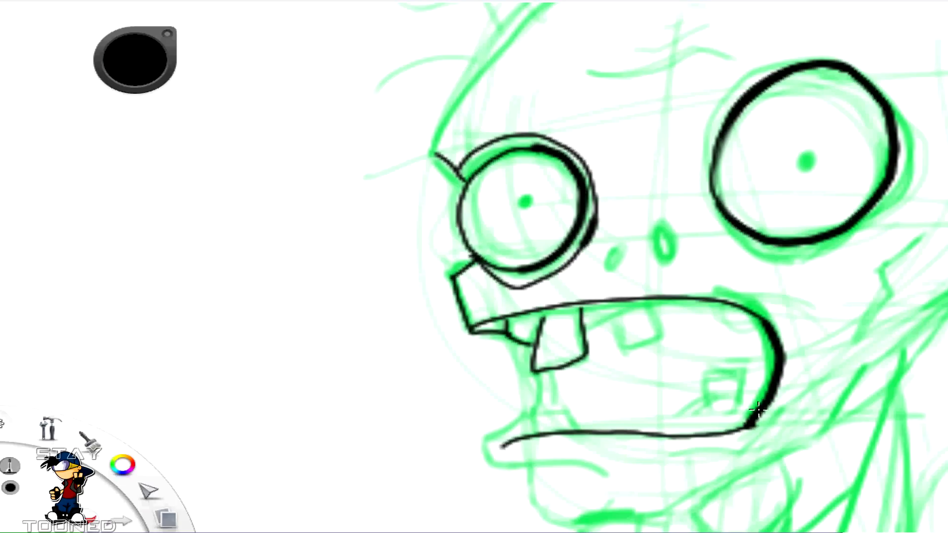
pyautogui.moveTo(545, 321); pyautogui.dragTo(533, 369)
pyautogui.moveTo(539, 373); pyautogui.dragTo(538, 410)
pyautogui.moveTo(552, 377)
pyautogui.mouseDown()
pyautogui.moveTo(551, 409)
pyautogui.moveTo(572, 433)
pyautogui.mouseUp()
pyautogui.moveTo(530, 408)
pyautogui.mouseDown()
pyautogui.moveTo(489, 464)
pyautogui.moveTo(592, 461)
pyautogui.mouseUp()
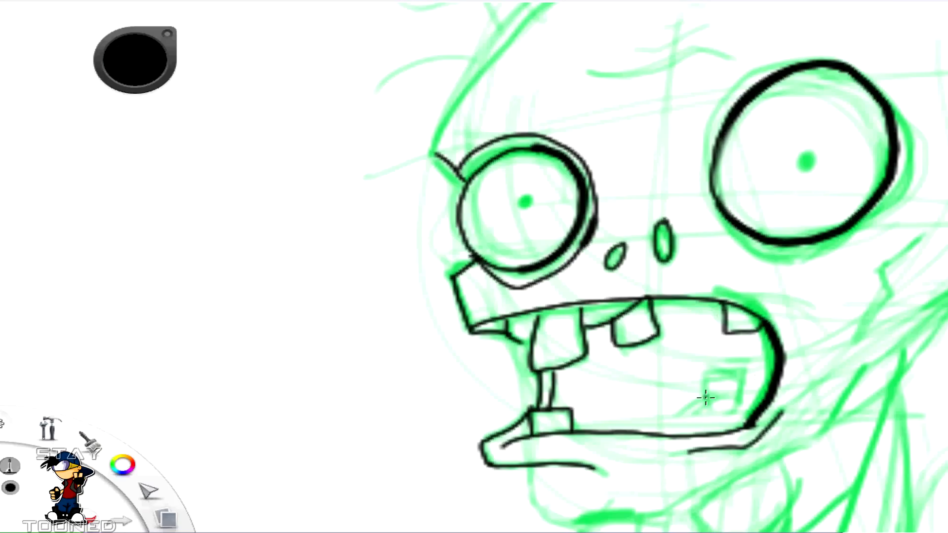
# Step: Ink the back lower tooth, the chin and jagged cheek line, and the lower lid of the larger eye
pyautogui.moveTo(664, 435)
pyautogui.mouseDown()
pyautogui.moveTo(700, 417)
pyautogui.moveTo(700, 401)
pyautogui.moveTo(699, 417)
pyautogui.moveTo(750, 399)
pyautogui.mouseUp()
pyautogui.moveTo(527, 457)
pyautogui.mouseDown()
pyautogui.moveTo(617, 513)
pyautogui.moveTo(753, 455)
pyautogui.moveTo(842, 380)
pyautogui.moveTo(535, 318)
pyautogui.moveTo(585, 254)
pyautogui.moveTo(582, 227)
pyautogui.moveTo(622, 190)
pyautogui.mouseUp()
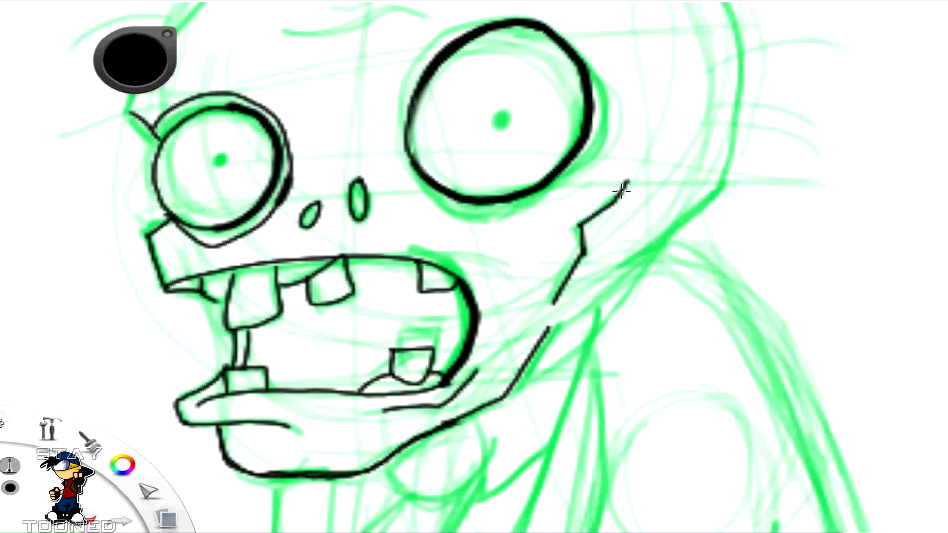
pyautogui.moveTo(428, 185); pyautogui.dragTo(587, 135)
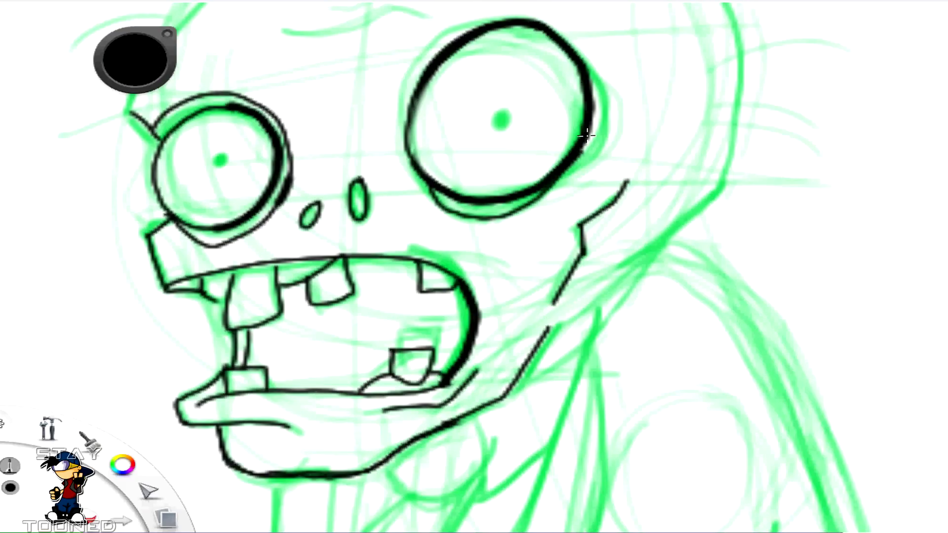
# Step: Ink the bald skull outline from the brow to the nape with a few hairs on top, undoing stray strokes
pyautogui.scroll(-3, 646, 287)
pyautogui.moveTo(419, 316); pyautogui.dragTo(552, 212)
pyautogui.moveTo(664, 340)
pyautogui.mouseDown()
pyautogui.moveTo(559, 215)
pyautogui.moveTo(549, 217)
pyautogui.moveTo(610, 223)
pyautogui.moveTo(662, 346)
pyautogui.mouseUp()
pyautogui.hotkey('ctrl', 'z')
pyautogui.hotkey('ctrl', 'z')
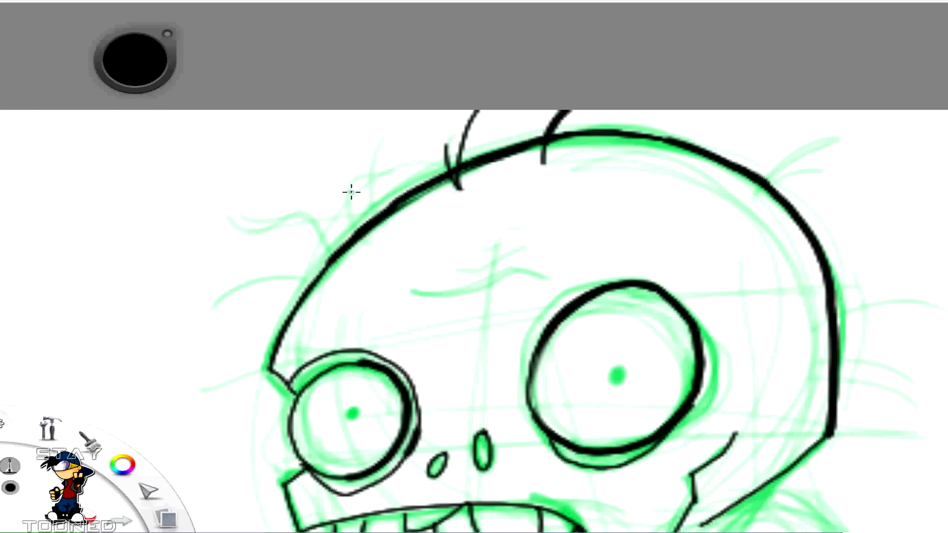
# Step: Ink the curly and bent hairs along the front slope of the skull
pyautogui.moveTo(363, 226)
pyautogui.mouseDown()
pyautogui.moveTo(398, 164)
pyautogui.moveTo(393, 126)
pyautogui.mouseUp()
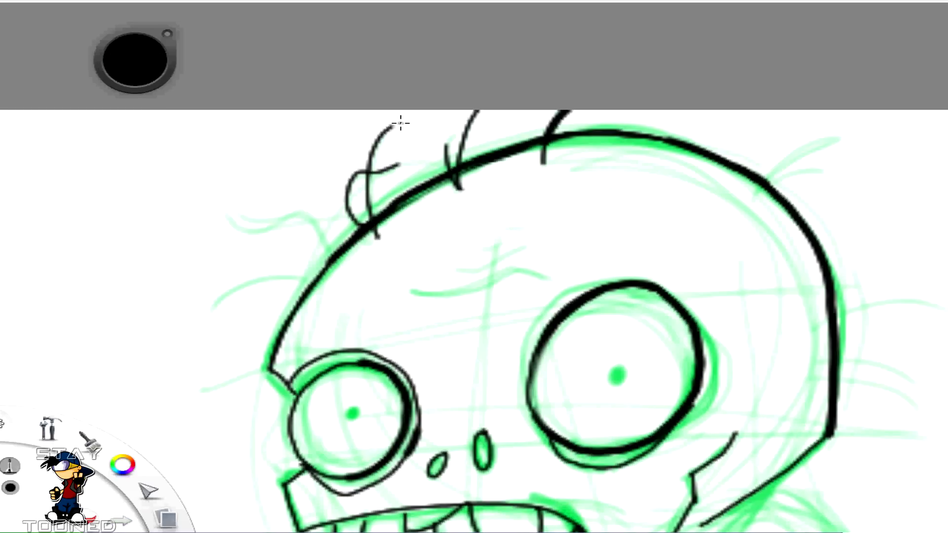
pyautogui.moveTo(326, 254)
pyautogui.mouseDown()
pyautogui.moveTo(221, 209)
pyautogui.moveTo(326, 250)
pyautogui.mouseUp()
pyautogui.moveTo(310, 282)
pyautogui.mouseDown()
pyautogui.moveTo(252, 278)
pyautogui.moveTo(210, 311)
pyautogui.mouseUp()
# Step: Ink the wavy wrinkles on the forehead between the eyes
pyautogui.moveTo(401, 288); pyautogui.dragTo(561, 278)
pyautogui.moveTo(451, 267); pyautogui.dragTo(539, 248)
pyautogui.moveTo(481, 249); pyautogui.dragTo(517, 240)
pyautogui.hotkey('ctrl', 'z')
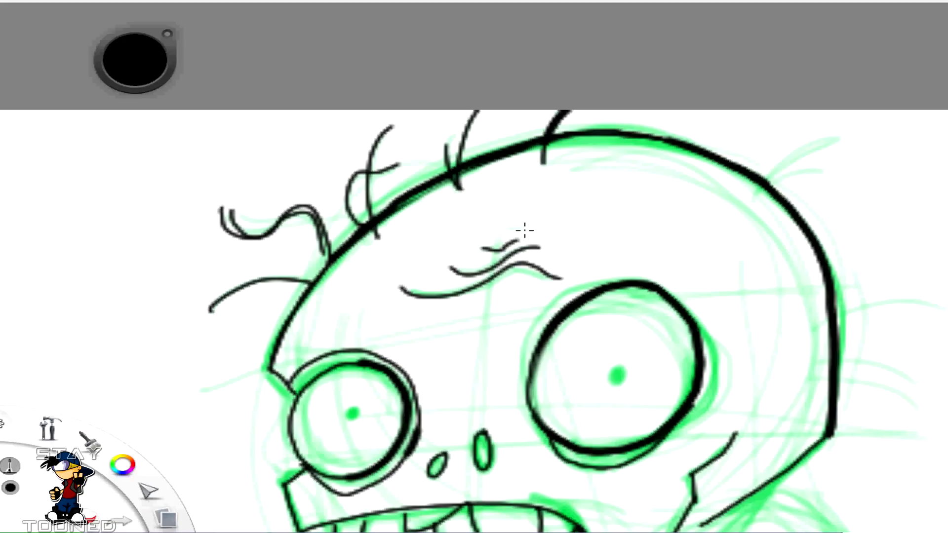
# Step: Ink the tuft at the upper back of the skull and the long hairs behind the head
pyautogui.moveTo(745, 194); pyautogui.dragTo(842, 136)
pyautogui.moveTo(765, 179); pyautogui.dragTo(853, 150)
pyautogui.moveTo(779, 189); pyautogui.dragTo(828, 184)
pyautogui.moveTo(809, 330)
pyautogui.mouseDown()
pyautogui.moveTo(932, 315)
pyautogui.moveTo(916, 326)
pyautogui.mouseUp()
pyautogui.hotkey('ctrl', 'z')
pyautogui.moveTo(808, 330); pyautogui.dragTo(933, 315)
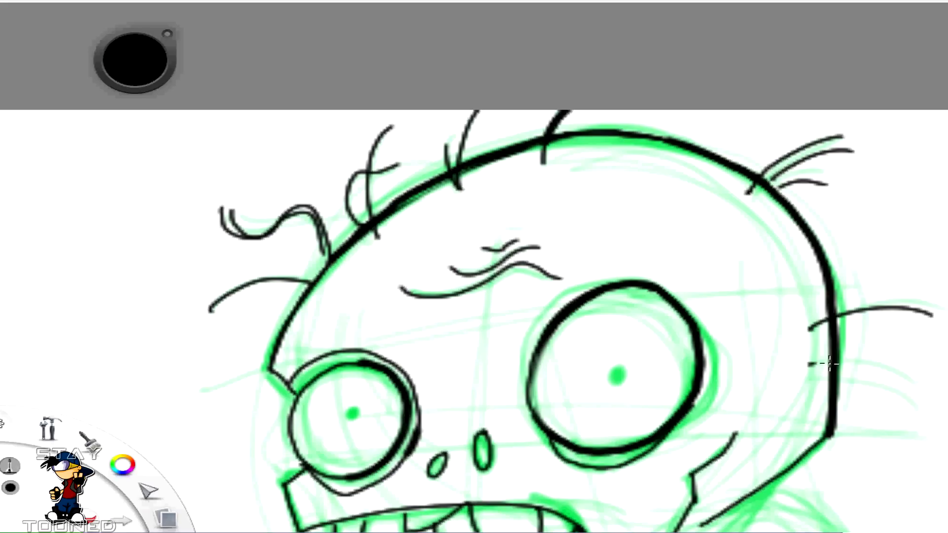
pyautogui.moveTo(829, 364); pyautogui.dragTo(946, 409)
pyautogui.moveTo(808, 381); pyautogui.dragTo(901, 404)
# Step: Ink the small dot pupils in both eyes
pyautogui.moveTo(350, 411); pyautogui.dragTo(354, 415)
pyautogui.moveTo(617, 374); pyautogui.dragTo(613, 381)
pyautogui.moveTo(613, 380); pyautogui.dragTo(621, 374)
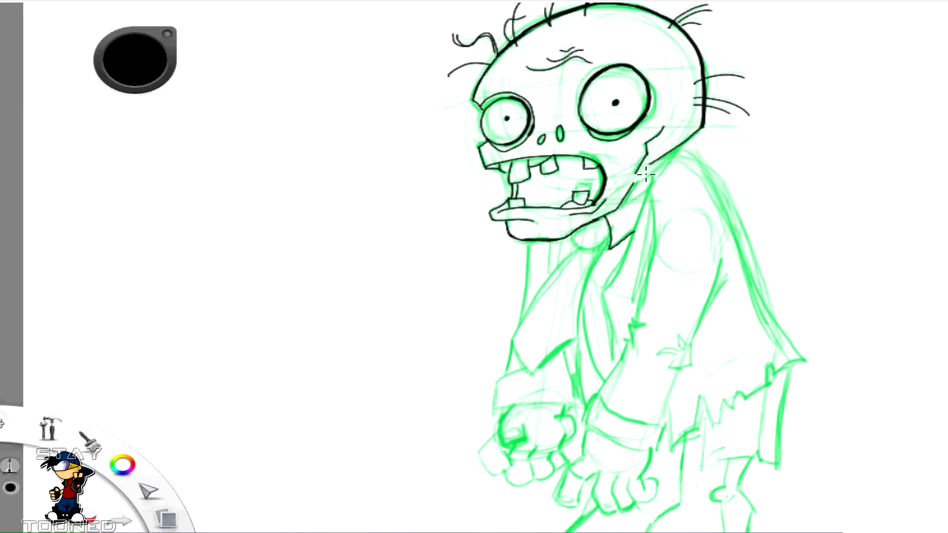
# Step: Ink the jacket lapel and front edges below the jaw, and the outline of the tie with its knot
pyautogui.moveTo(659, 157); pyautogui.dragTo(614, 300)
pyautogui.moveTo(662, 156); pyautogui.dragTo(623, 202)
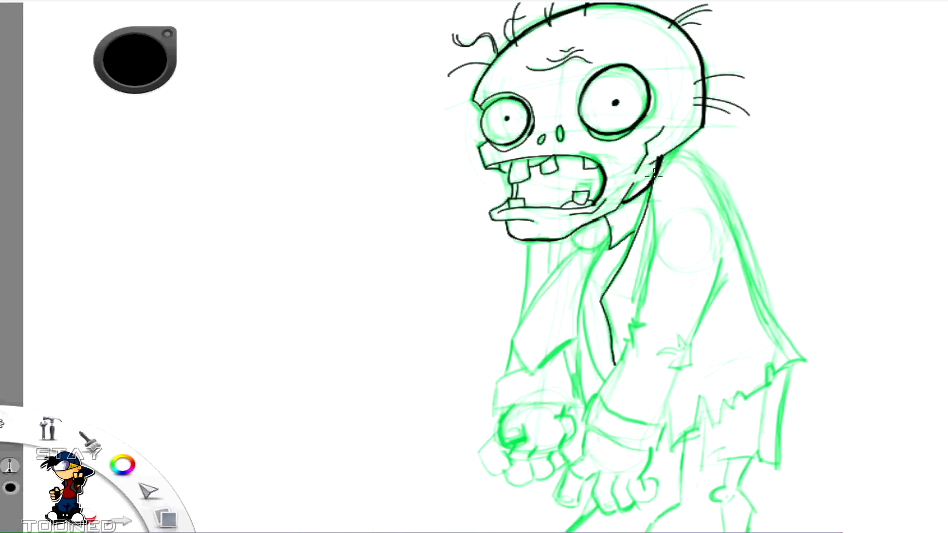
pyautogui.moveTo(661, 158); pyautogui.dragTo(648, 264)
pyautogui.moveTo(635, 324)
pyautogui.mouseDown()
pyautogui.moveTo(668, 221)
pyautogui.moveTo(637, 320)
pyautogui.mouseUp()
pyautogui.moveTo(655, 182)
pyautogui.mouseDown()
pyautogui.moveTo(650, 260)
pyautogui.moveTo(654, 184)
pyautogui.mouseUp()
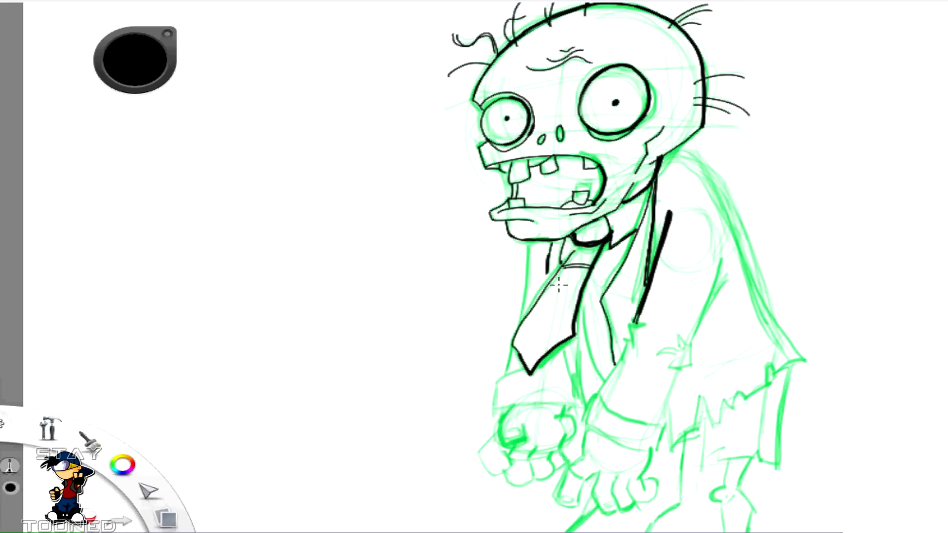
# Step: Ink the double-line stripes across the tie and the short line beside it
pyautogui.moveTo(545, 289); pyautogui.dragTo(583, 291)
pyautogui.moveTo(527, 315); pyautogui.dragTo(573, 322)
pyautogui.moveTo(526, 320); pyautogui.dragTo(573, 327)
pyautogui.moveTo(521, 355); pyautogui.dragTo(538, 358)
pyautogui.moveTo(522, 359); pyautogui.dragTo(537, 363)
pyautogui.moveTo(533, 251); pyautogui.dragTo(534, 278)
# Step: Ink the far sleeve's edges and its wide cuff below the tie
pyautogui.moveTo(509, 345); pyautogui.dragTo(505, 377)
pyautogui.moveTo(513, 351)
pyautogui.mouseDown()
pyautogui.moveTo(504, 377)
pyautogui.moveTo(474, 328)
pyautogui.moveTo(542, 254)
pyautogui.mouseUp()
pyautogui.scroll(5, 535, 372)
pyautogui.moveTo(475, 373)
pyautogui.mouseDown()
pyautogui.moveTo(576, 343)
pyautogui.moveTo(692, 355)
pyautogui.mouseUp()
pyautogui.moveTo(665, 371); pyautogui.dragTo(696, 360)
pyautogui.moveTo(583, 258); pyautogui.dragTo(666, 269)
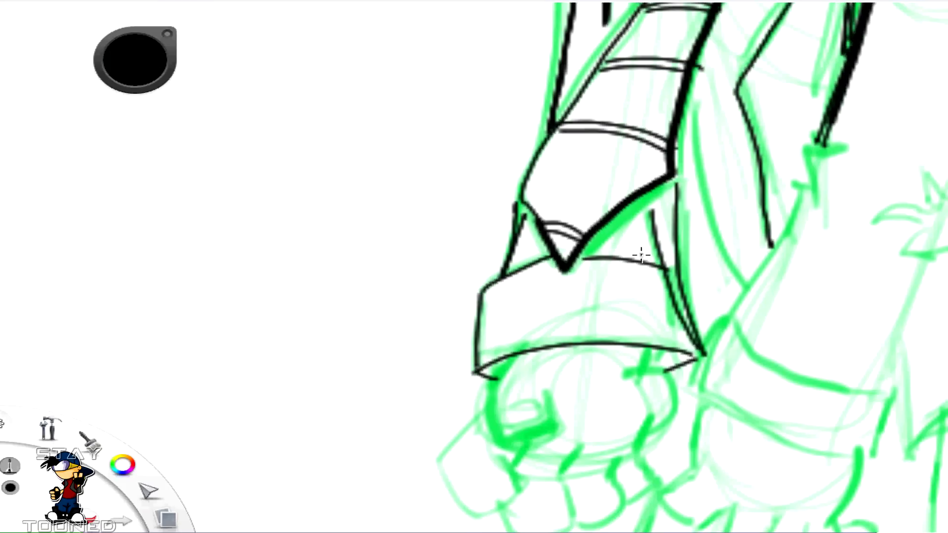
pyautogui.moveTo(649, 192); pyautogui.dragTo(657, 249)
# Step: Ink the far hand's outer edge, its thumb with the nail, and the palm crease
pyautogui.moveTo(644, 351)
pyautogui.mouseDown()
pyautogui.moveTo(638, 371)
pyautogui.moveTo(669, 402)
pyautogui.moveTo(645, 435)
pyautogui.mouseUp()
pyautogui.moveTo(504, 361); pyautogui.dragTo(543, 417)
pyautogui.moveTo(534, 412); pyautogui.dragTo(533, 414)
pyautogui.moveTo(537, 379)
pyautogui.mouseDown()
pyautogui.moveTo(566, 420)
pyautogui.moveTo(614, 403)
pyautogui.mouseUp()
pyautogui.hotkey('ctrl', 'z')
# Step: Ink the curled fingers of the far hand
pyautogui.moveTo(490, 458)
pyautogui.mouseDown()
pyautogui.moveTo(508, 482)
pyautogui.moveTo(473, 519)
pyautogui.mouseUp()
pyautogui.moveTo(487, 409); pyautogui.dragTo(473, 519)
pyautogui.moveTo(444, 458); pyautogui.dragTo(471, 514)
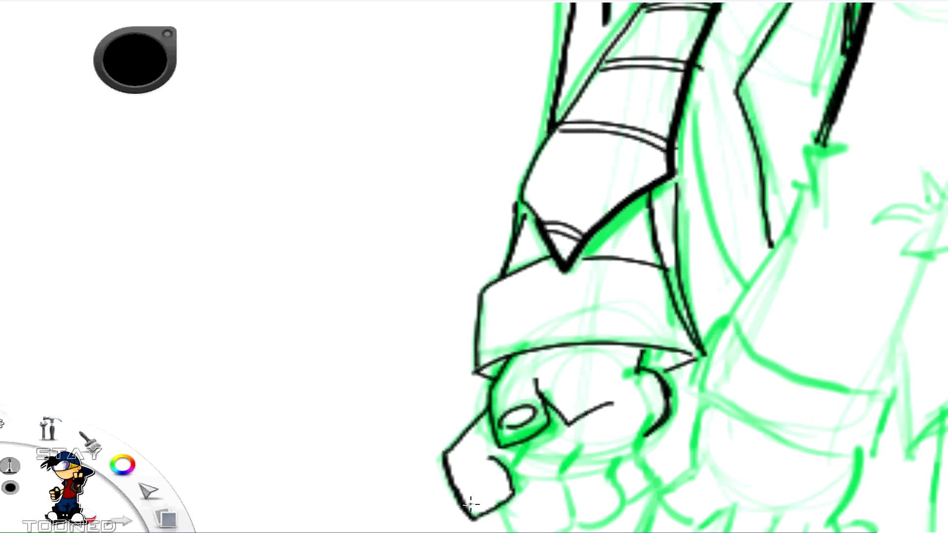
pyautogui.moveTo(519, 446); pyautogui.dragTo(510, 469)
pyautogui.press('space')
pyautogui.moveTo(643, 487); pyautogui.dragTo(621, 399)
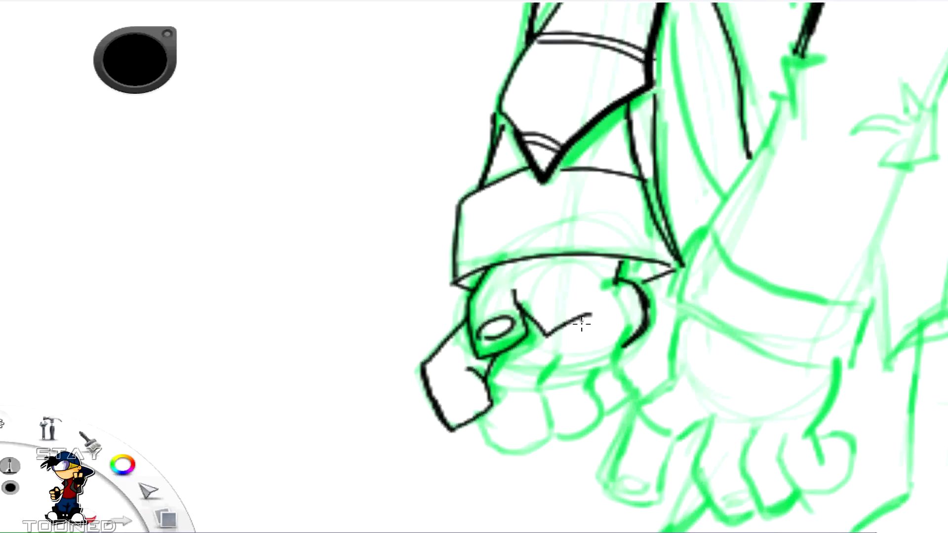
pyautogui.moveTo(473, 420); pyautogui.dragTo(562, 353)
pyautogui.moveTo(562, 353)
pyautogui.mouseDown()
pyautogui.moveTo(556, 434)
pyautogui.moveTo(584, 355)
pyautogui.moveTo(600, 352)
pyautogui.moveTo(617, 394)
pyautogui.mouseUp()
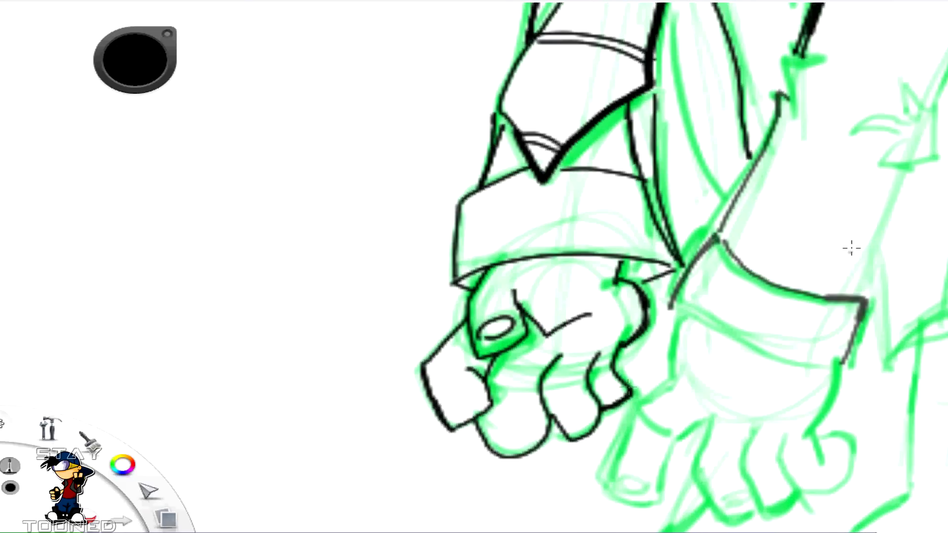
# Step: Ink the near sleeve's torn front edge and cuff, and the open jacket edge beside the tie
pyautogui.press('space')
pyautogui.moveTo(810, 256); pyautogui.dragTo(526, 390)
pyautogui.moveTo(504, 232)
pyautogui.mouseDown()
pyautogui.moveTo(501, 198)
pyautogui.moveTo(551, 186)
pyautogui.mouseUp()
pyautogui.moveTo(514, 193); pyautogui.dragTo(531, 157)
pyautogui.moveTo(383, 135); pyautogui.dragTo(446, 346)
# Step: Ink the torn patch at the near elbow and the sleeve's back edge above and below it
pyautogui.moveTo(621, 259)
pyautogui.mouseDown()
pyautogui.moveTo(651, 267)
pyautogui.moveTo(639, 297)
pyautogui.moveTo(621, 302)
pyautogui.moveTo(614, 279)
pyautogui.mouseUp()
pyautogui.moveTo(619, 249)
pyautogui.mouseDown()
pyautogui.moveTo(568, 269)
pyautogui.moveTo(616, 266)
pyautogui.mouseUp()
pyautogui.moveTo(624, 304); pyautogui.dragTo(574, 433)
pyautogui.scroll(-1, 649, 317)
pyautogui.moveTo(667, 316); pyautogui.dragTo(511, 455)
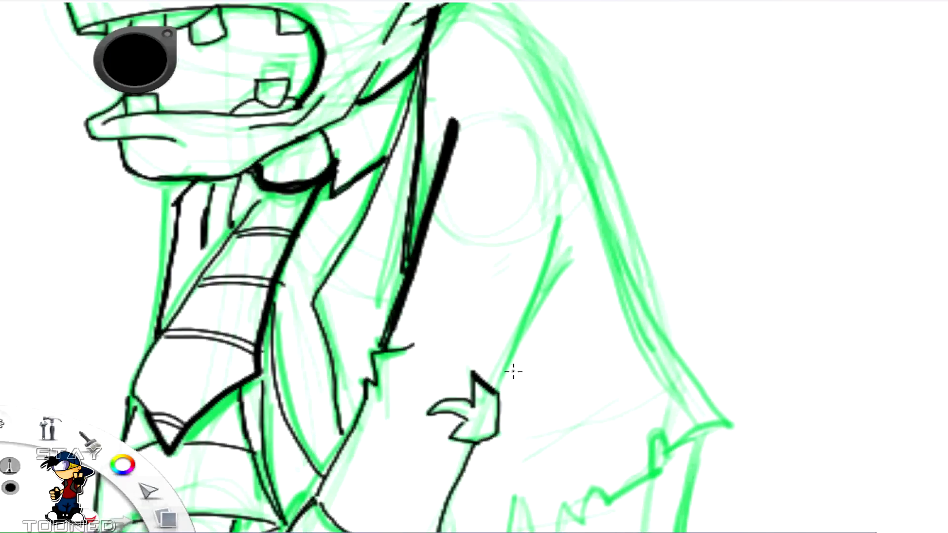
pyautogui.moveTo(499, 385); pyautogui.dragTo(571, 217)
pyautogui.moveTo(565, 257); pyautogui.dragTo(535, 285)
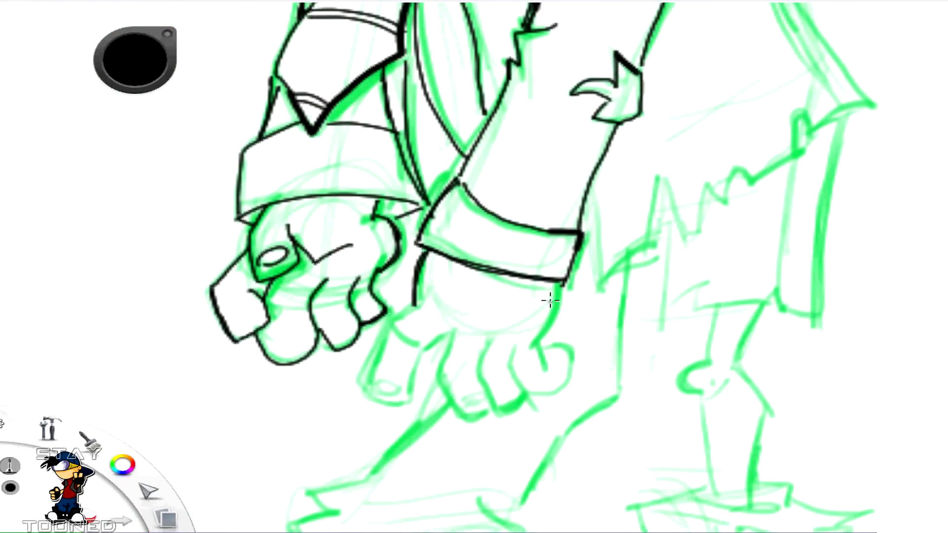
# Step: Ink the near hand's outer edge and its fingers below the cuff
pyautogui.moveTo(552, 282)
pyautogui.mouseDown()
pyautogui.moveTo(527, 344)
pyautogui.moveTo(543, 373)
pyautogui.moveTo(529, 396)
pyautogui.mouseUp()
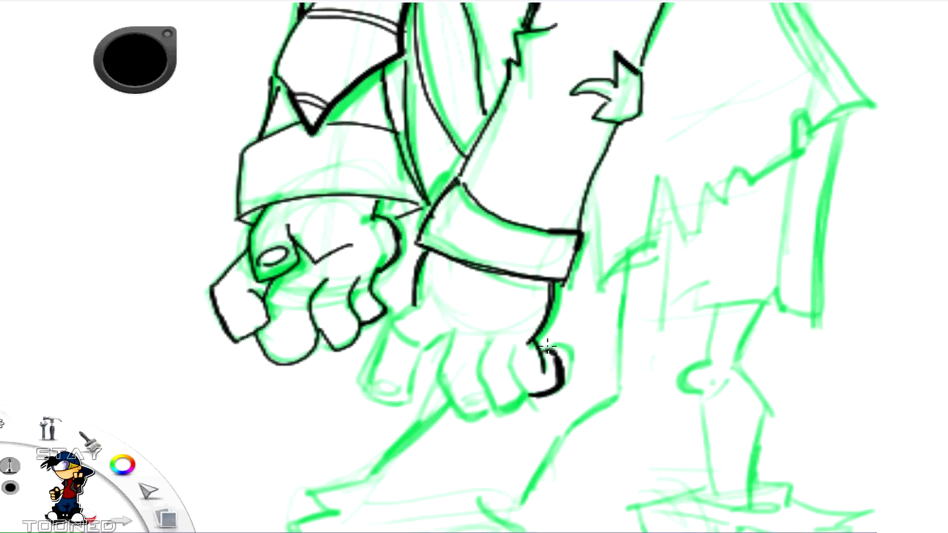
pyautogui.moveTo(509, 340)
pyautogui.mouseDown()
pyautogui.moveTo(508, 363)
pyautogui.moveTo(475, 375)
pyautogui.moveTo(526, 403)
pyautogui.mouseUp()
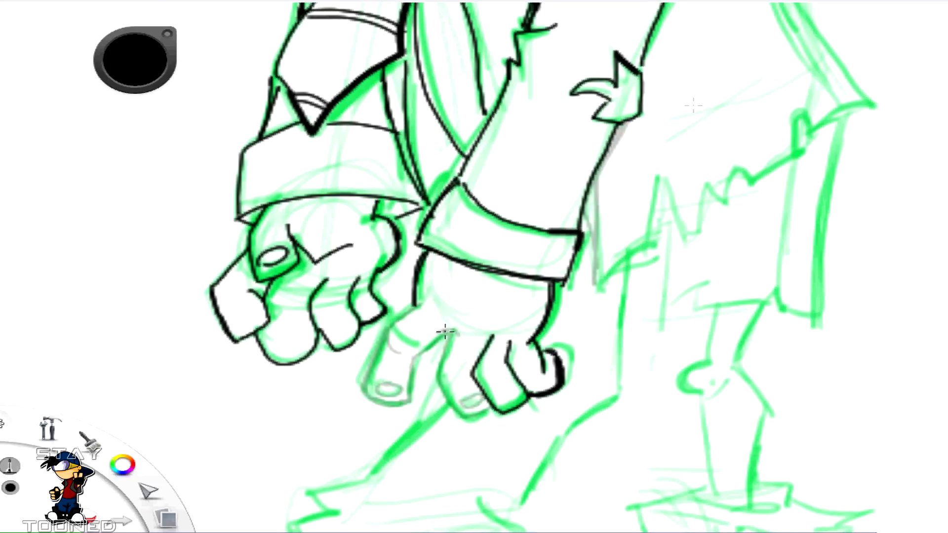
# Step: Ink the jacket's ragged hem and the torn rear trouser leg beneath it
pyautogui.moveTo(594, 293)
pyautogui.mouseDown()
pyautogui.moveTo(645, 255)
pyautogui.moveTo(658, 186)
pyautogui.moveTo(684, 231)
pyautogui.moveTo(730, 205)
pyautogui.moveTo(732, 178)
pyautogui.moveTo(739, 188)
pyautogui.moveTo(811, 131)
pyautogui.moveTo(787, 216)
pyautogui.mouseUp()
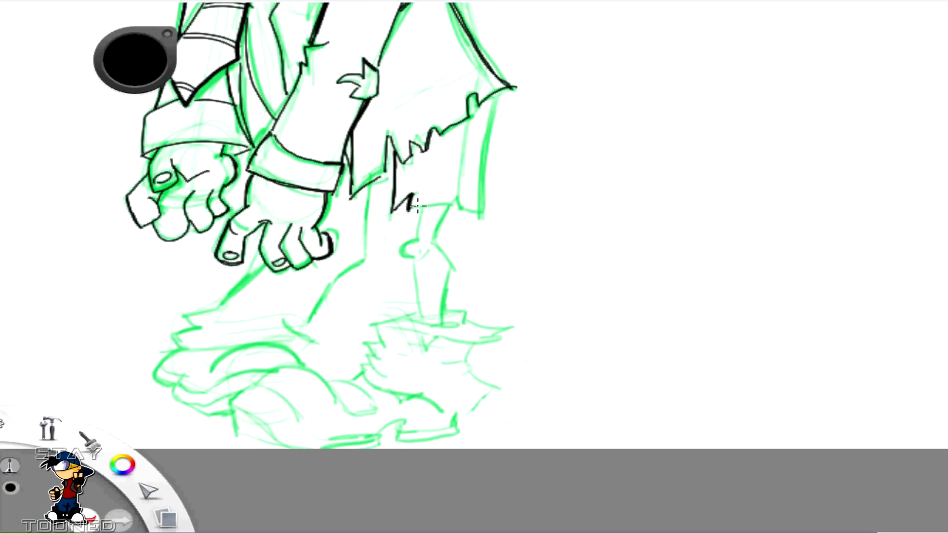
pyautogui.moveTo(417, 206); pyautogui.dragTo(464, 210)
pyautogui.moveTo(495, 93); pyautogui.dragTo(479, 212)
# Step: Ink the thin rear lower leg with its knobby knee
pyautogui.moveTo(418, 209); pyautogui.dragTo(421, 225)
pyautogui.moveTo(433, 242)
pyautogui.mouseDown()
pyautogui.moveTo(458, 199)
pyautogui.moveTo(414, 262)
pyautogui.moveTo(424, 318)
pyautogui.mouseUp()
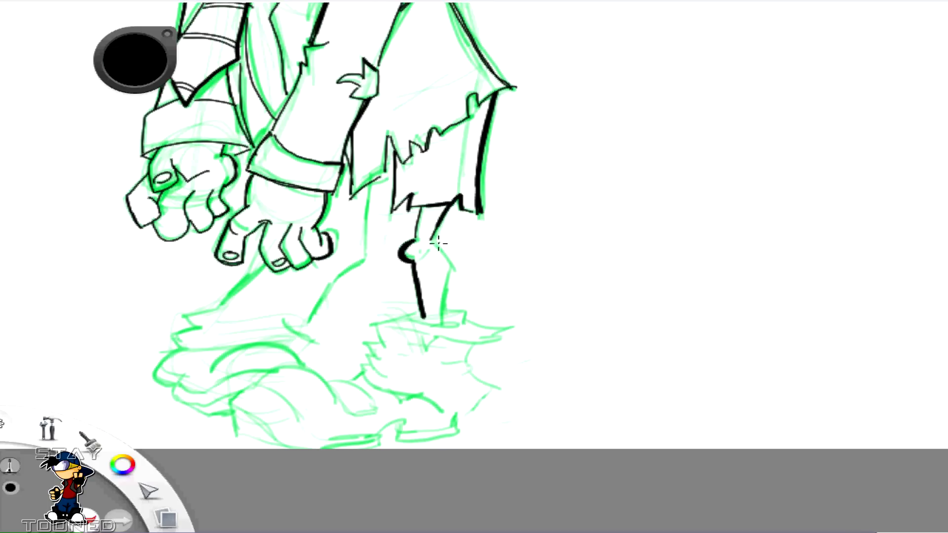
pyautogui.moveTo(434, 237); pyautogui.dragTo(446, 318)
# Step: Ink the front trouser leg with its ragged hem and the shoe beneath it
pyautogui.moveTo(373, 181)
pyautogui.mouseDown()
pyautogui.moveTo(335, 279)
pyautogui.moveTo(301, 330)
pyautogui.mouseUp()
pyautogui.moveTo(291, 316); pyautogui.dragTo(298, 356)
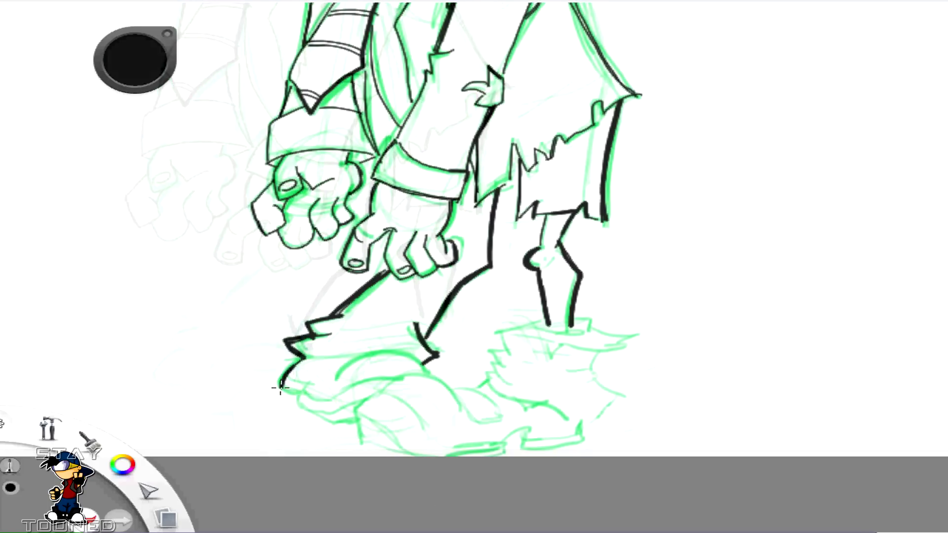
pyautogui.moveTo(306, 358); pyautogui.dragTo(299, 395)
pyautogui.moveTo(306, 358); pyautogui.dragTo(365, 358)
pyautogui.moveTo(337, 377)
pyautogui.mouseDown()
pyautogui.moveTo(424, 376)
pyautogui.moveTo(311, 385)
pyautogui.moveTo(354, 426)
pyautogui.mouseUp()
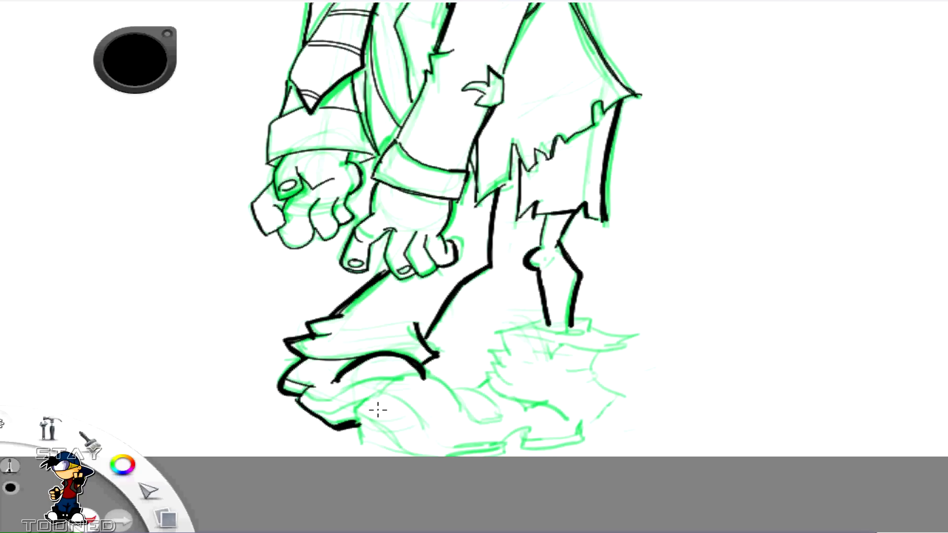
pyautogui.moveTo(301, 396)
pyautogui.mouseDown()
pyautogui.moveTo(322, 400)
pyautogui.moveTo(390, 378)
pyautogui.moveTo(366, 394)
pyautogui.moveTo(340, 359)
pyautogui.mouseUp()
# Step: Ink the tattered cuff and jagged front and back edges around the rear ankle, erasing a stray mark
pyautogui.moveTo(542, 321)
pyautogui.mouseDown()
pyautogui.moveTo(504, 348)
pyautogui.moveTo(543, 320)
pyautogui.mouseUp()
pyautogui.moveTo(505, 349); pyautogui.dragTo(504, 363)
pyautogui.moveTo(492, 352)
pyautogui.mouseDown()
pyautogui.moveTo(515, 360)
pyautogui.moveTo(500, 363)
pyautogui.mouseUp()
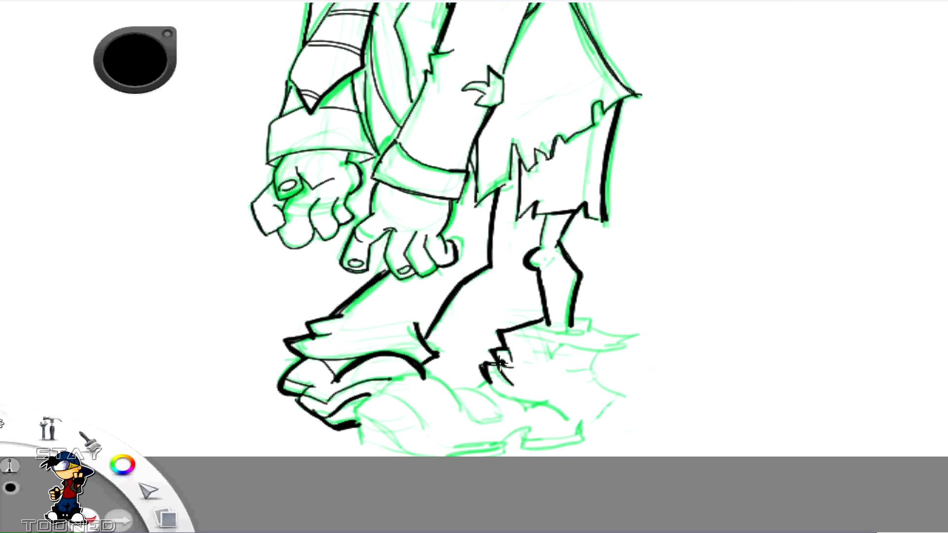
pyautogui.press('e')
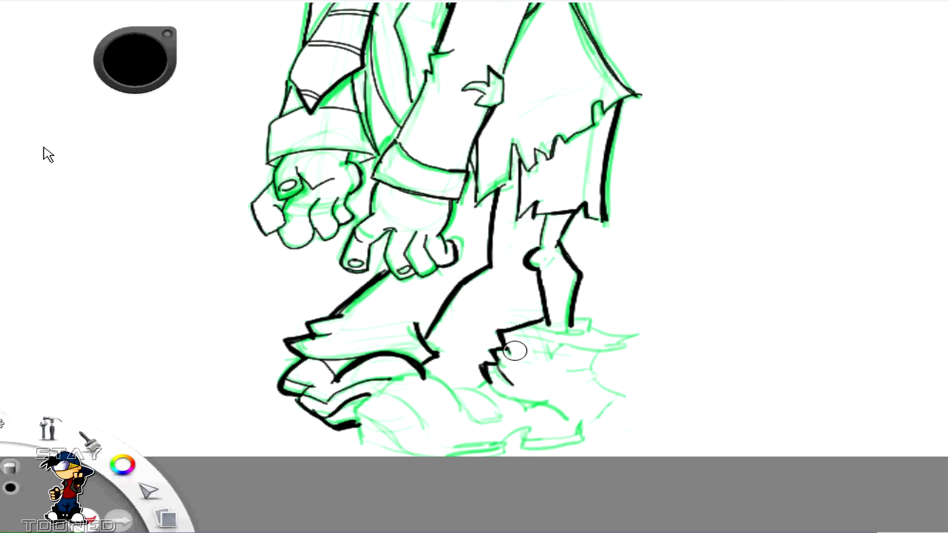
pyautogui.press('e')
pyautogui.moveTo(517, 335)
pyautogui.mouseDown()
pyautogui.moveTo(587, 330)
pyautogui.moveTo(529, 329)
pyautogui.mouseUp()
pyautogui.moveTo(554, 349)
pyautogui.mouseDown()
pyautogui.moveTo(628, 345)
pyautogui.moveTo(612, 344)
pyautogui.mouseUp()
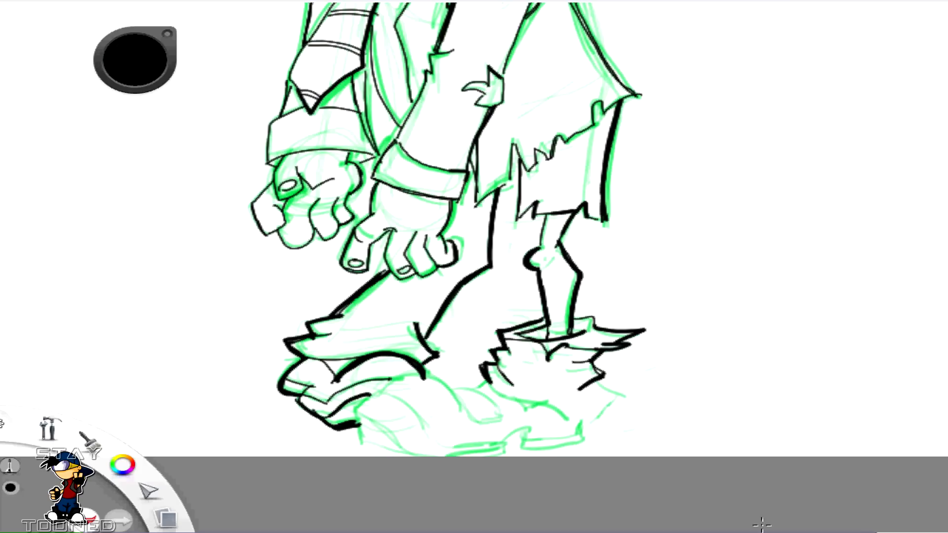
pyautogui.moveTo(604, 410); pyautogui.dragTo(601, 385)
# Step: Ink the rear leg's shoe, including the tongue flap, rounded toe cap, sole and heel
pyautogui.moveTo(463, 387)
pyautogui.mouseDown()
pyautogui.moveTo(515, 416)
pyautogui.moveTo(459, 396)
pyautogui.mouseUp()
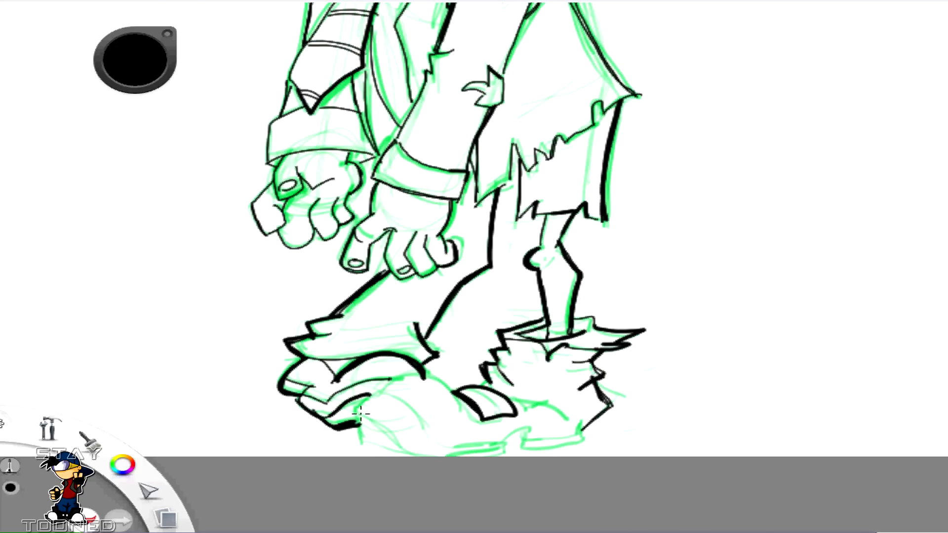
pyautogui.moveTo(409, 374)
pyautogui.mouseDown()
pyautogui.moveTo(456, 391)
pyautogui.moveTo(357, 409)
pyautogui.mouseUp()
pyautogui.moveTo(362, 443)
pyautogui.mouseDown()
pyautogui.moveTo(451, 456)
pyautogui.moveTo(581, 442)
pyautogui.mouseUp()
pyautogui.moveTo(505, 395)
pyautogui.mouseDown()
pyautogui.moveTo(591, 415)
pyautogui.moveTo(611, 398)
pyautogui.mouseUp()
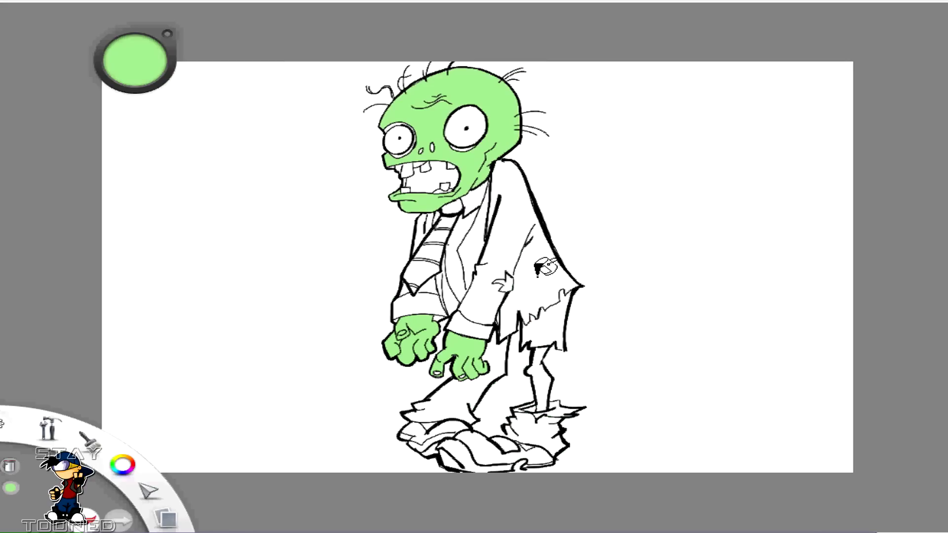
# Step: Fill the exposed rear lower leg with the light green skin colour
pyautogui.click(543, 353)
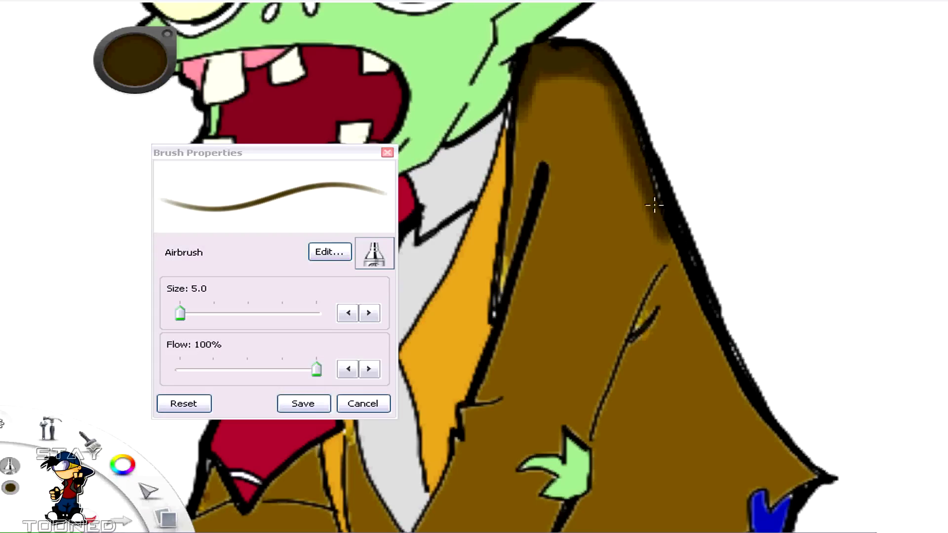
# Step: Airbrush dark brown shading along the jacket's back edge, sleeve folds and front edge
pyautogui.moveTo(655, 205)
pyautogui.mouseDown()
pyautogui.moveTo(751, 444)
pyautogui.moveTo(660, 246)
pyautogui.mouseUp()
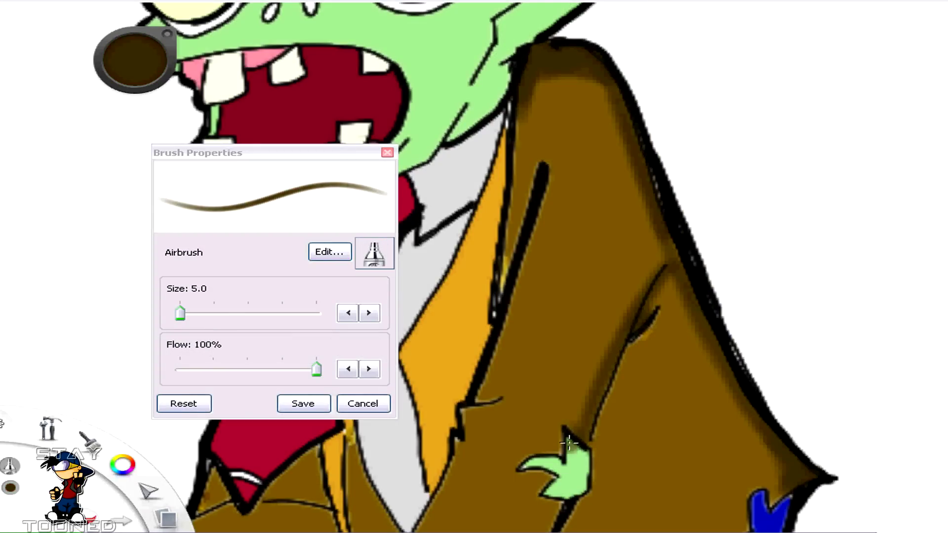
pyautogui.moveTo(569, 443)
pyautogui.mouseDown()
pyautogui.moveTo(593, 369)
pyautogui.moveTo(664, 253)
pyautogui.moveTo(490, 217)
pyautogui.mouseUp()
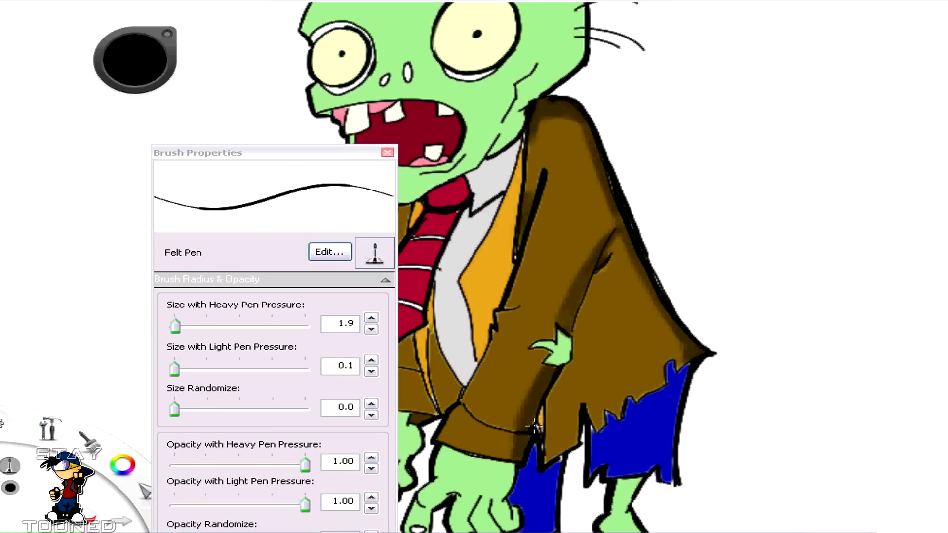
# Step: Airbrush the face with darker green shading around the large eye, back of the head and jaw, plus pale green highlights around the brow and nostrils
pyautogui.moveTo(533, 426)
pyautogui.mouseDown()
pyautogui.moveTo(568, 364)
pyautogui.moveTo(597, 258)
pyautogui.mouseUp()
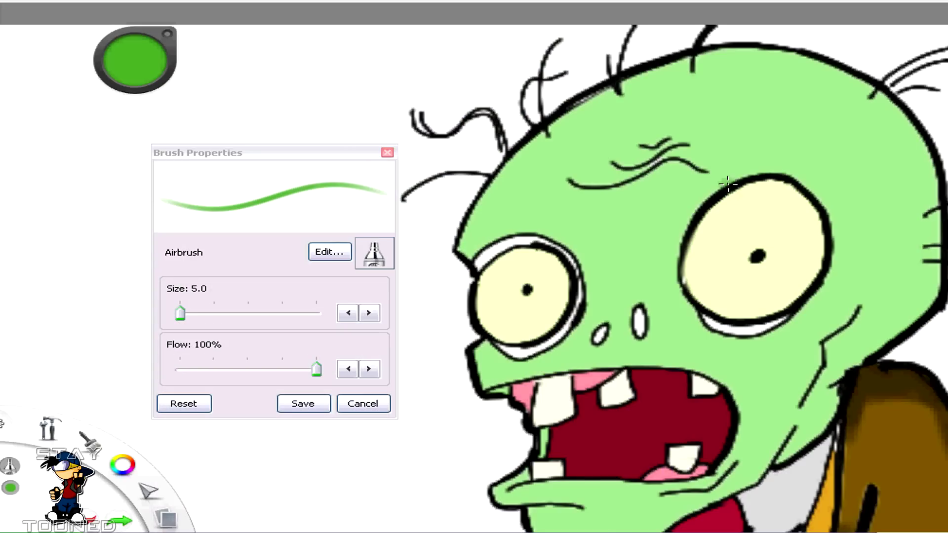
pyautogui.moveTo(676, 311); pyautogui.dragTo(703, 201)
pyautogui.moveTo(702, 201); pyautogui.dragTo(744, 169)
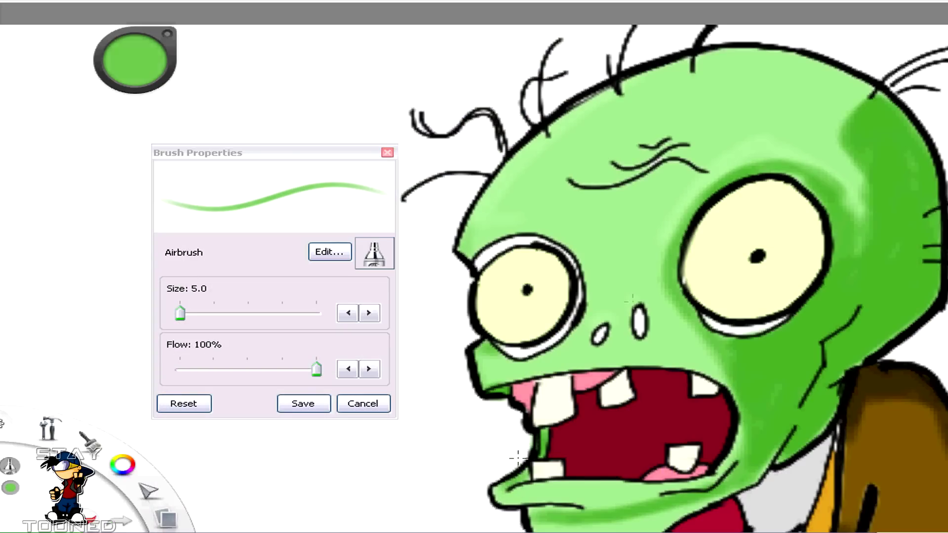
pyautogui.moveTo(553, 148); pyautogui.dragTo(635, 291)
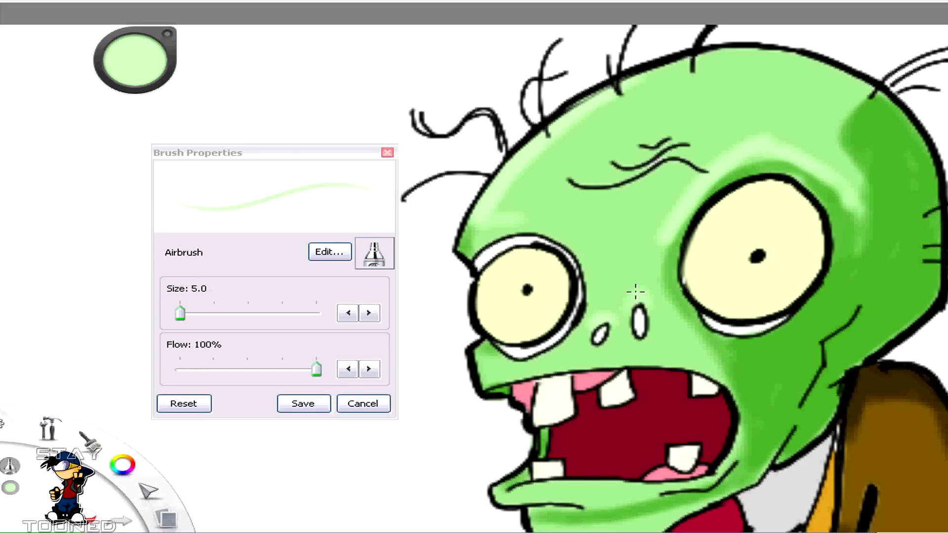
pyautogui.moveTo(681, 163); pyautogui.dragTo(614, 186)
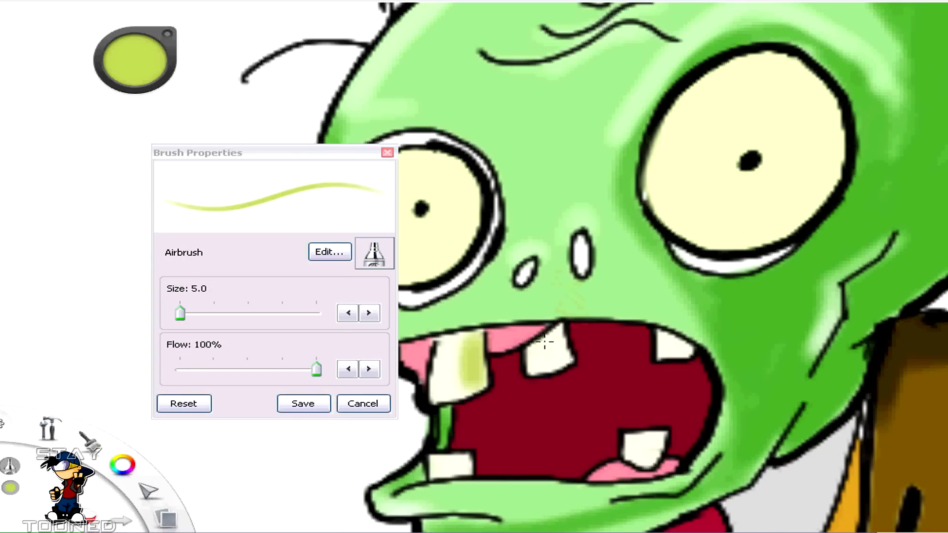
# Step: Airbrush yellow-green staining along the edges of the zombie's upper teeth
pyautogui.moveTo(546, 339); pyautogui.dragTo(561, 335)
pyautogui.moveTo(665, 327)
pyautogui.mouseDown()
pyautogui.moveTo(674, 346)
pyautogui.moveTo(667, 352)
pyautogui.mouseUp()
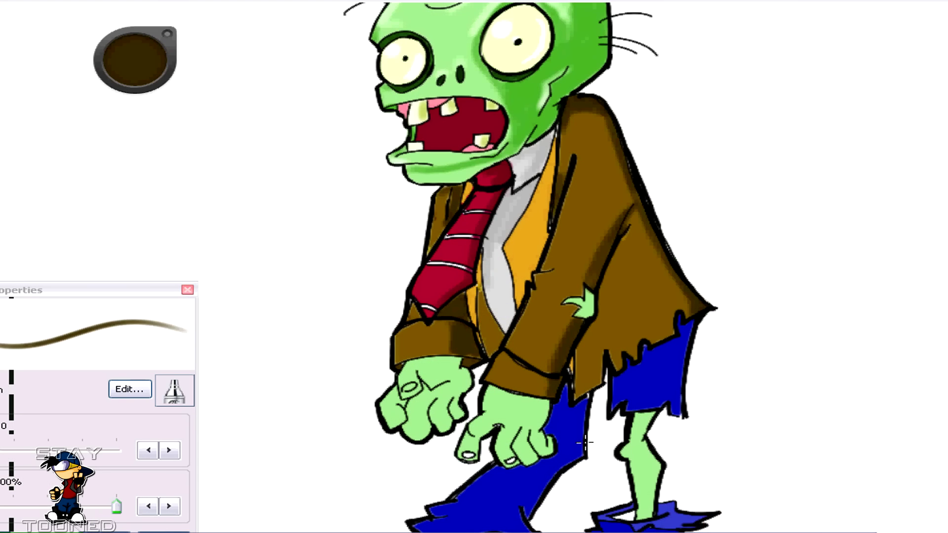
# Step: Pick a light tan airbrush colour for highlighting the brown jacket
pyautogui.keyDown('alt'); pyautogui.click(522, 330); pyautogui.keyUp('alt')
pyautogui.keyDown('alt'); pyautogui.click(519, 330); pyautogui.keyUp('alt')
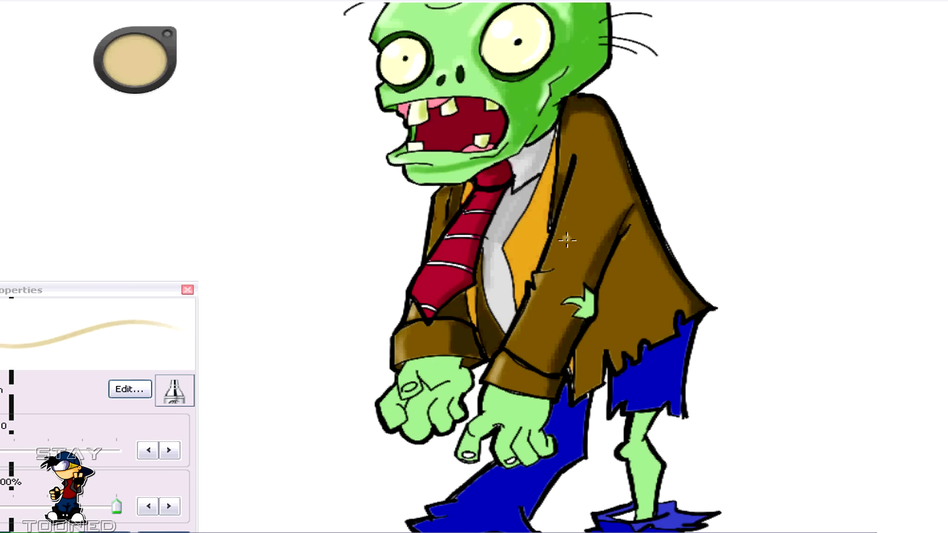